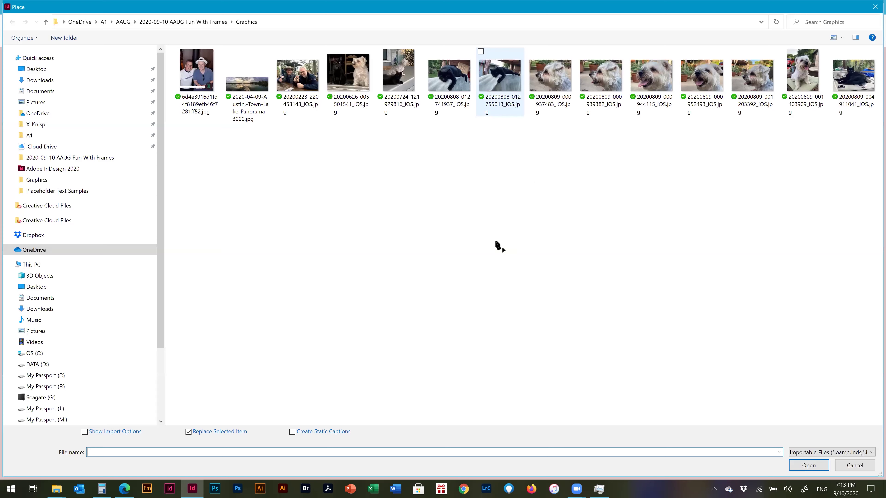
Place the photo of the black cat on the light-coloured cushion in the starburst frame.
{"action": "key", "text": "Return"}
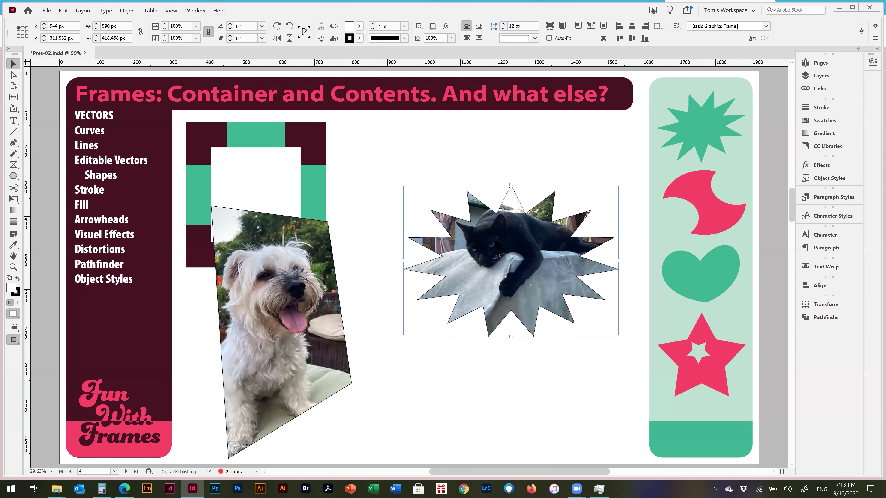
Draw a heart outline about 292 px wide and 333 px tall above the cat starburst with the Pen tool.
{"action": "key", "text": "p"}
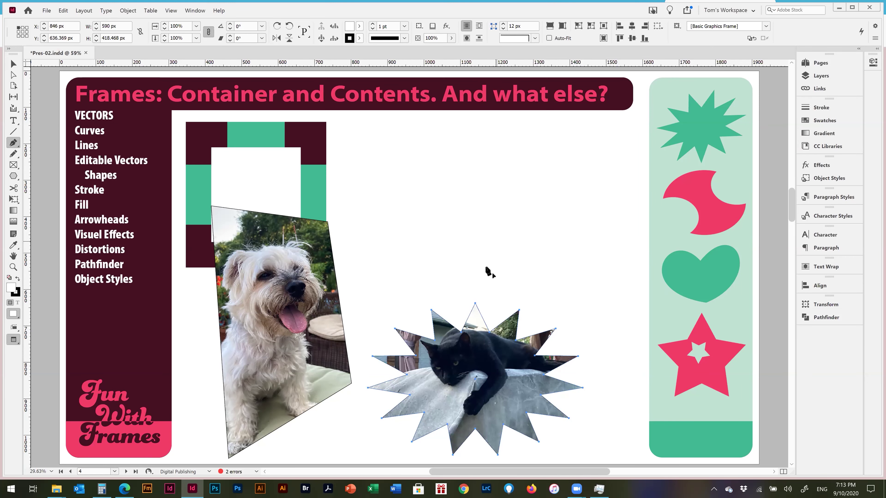
{"action": "left_click_drag", "start_coordinate": [490, 165], "coordinate": [629, 218]}
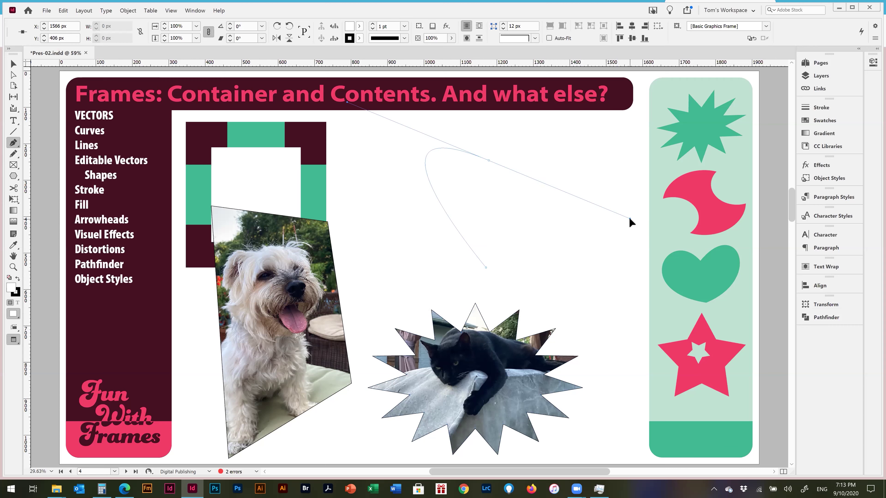
{"action": "left_click_drag", "start_coordinate": [614, 145], "coordinate": [596, 114]}
{"action": "left_click_drag", "start_coordinate": [483, 269], "coordinate": [460, 286]}
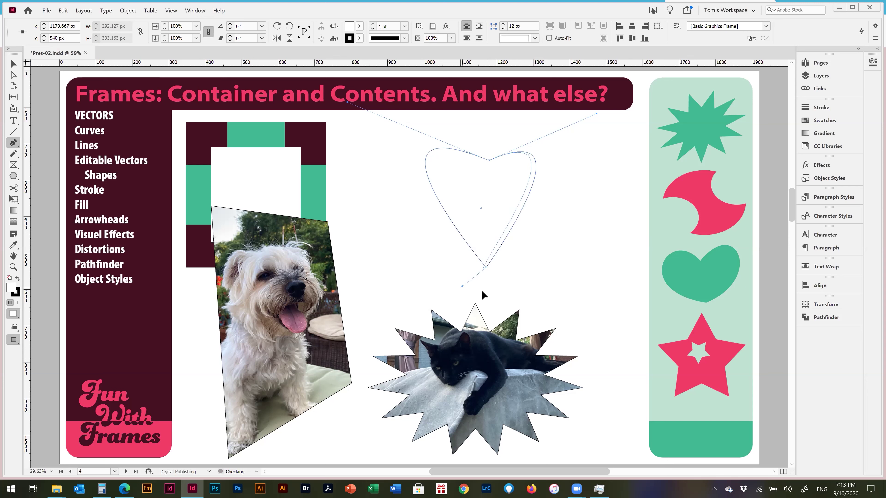
Reshape the lobes of the outlined heart with its direction handles and remove the outline.
{"action": "key", "text": "ctrl+z"}
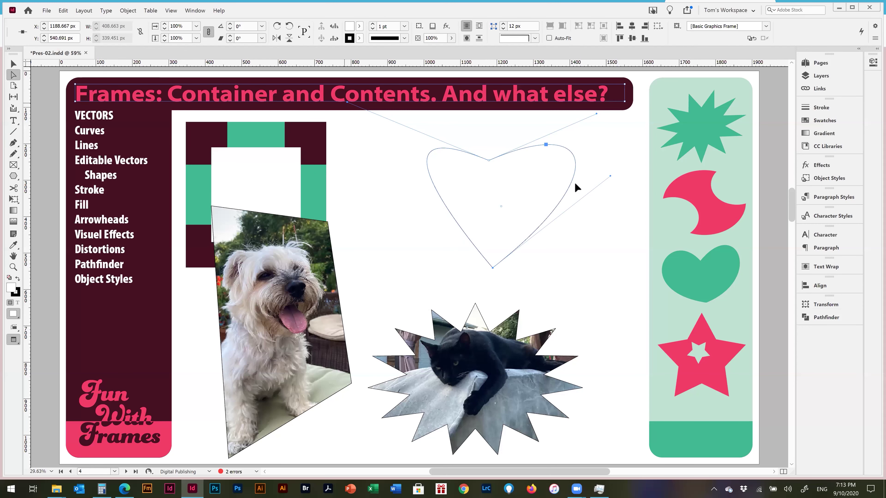
{"action": "key", "text": "ctrl+z"}
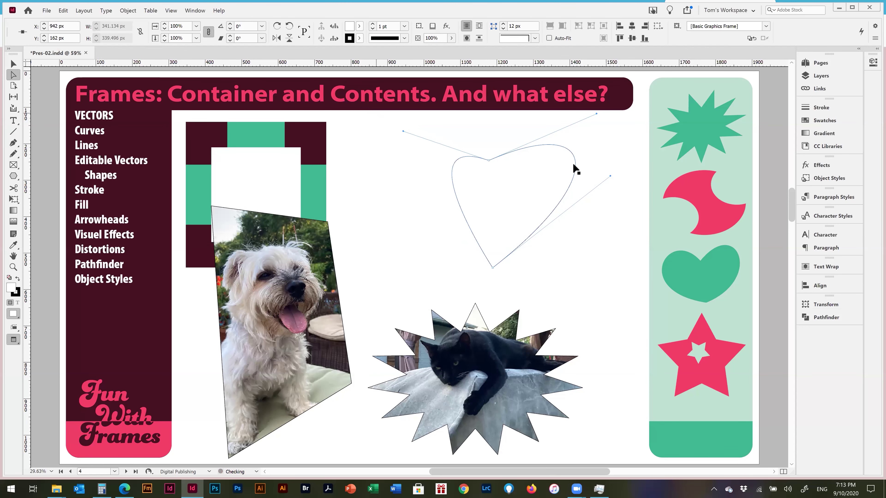
{"action": "key", "text": "ctrl+z"}
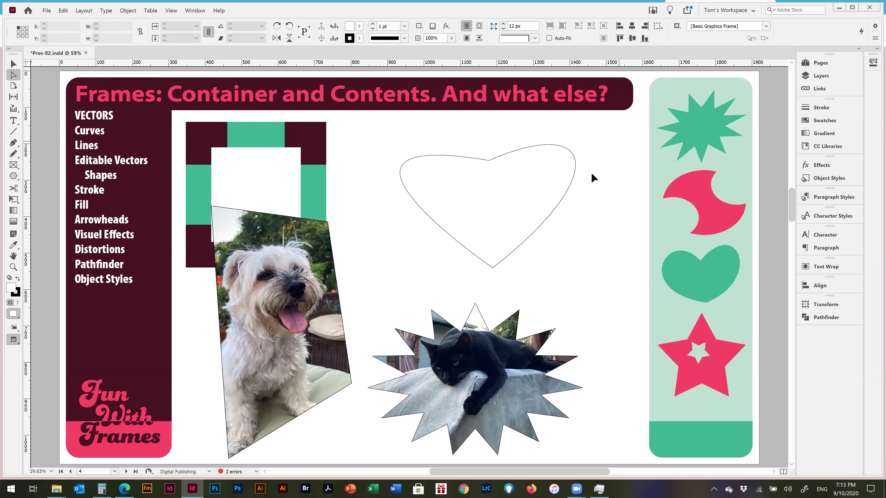
{"action": "key", "text": "ctrl+z"}
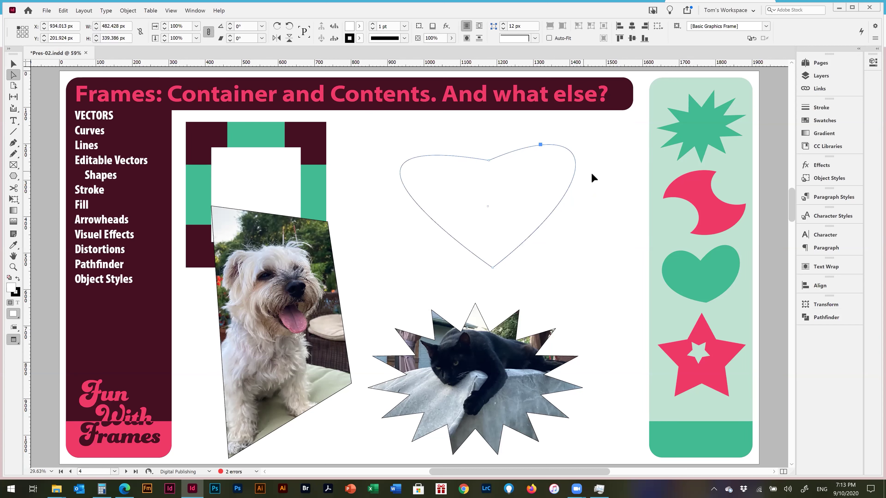
Move the green heart from the light-green sidebar onto the lower part of the dog photo and bring it in front of the photo.
{"action": "key", "text": "ctrl+z"}
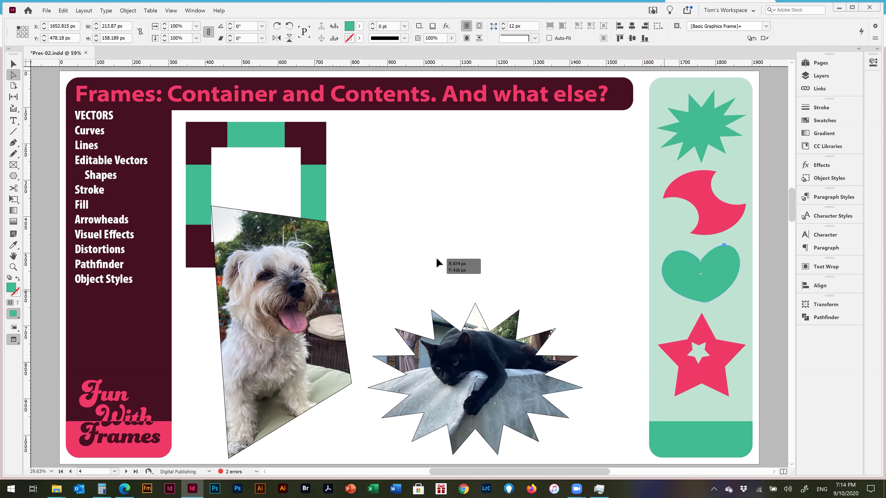
{"action": "key", "text": "ctrl+z"}
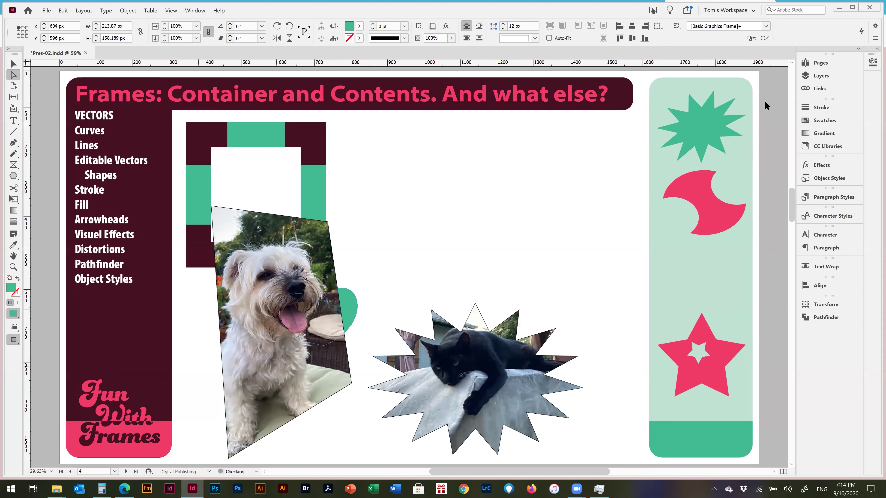
{"action": "key", "text": "ctrl+z"}
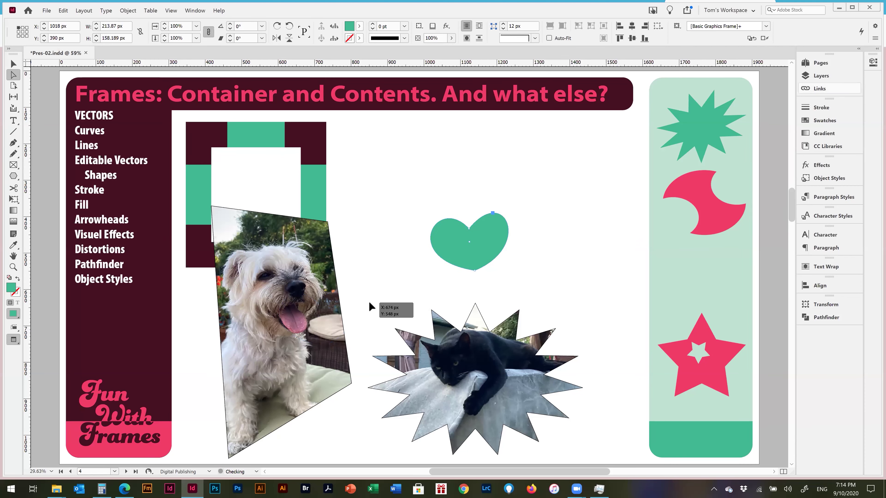
{"action": "key", "text": "F7"}
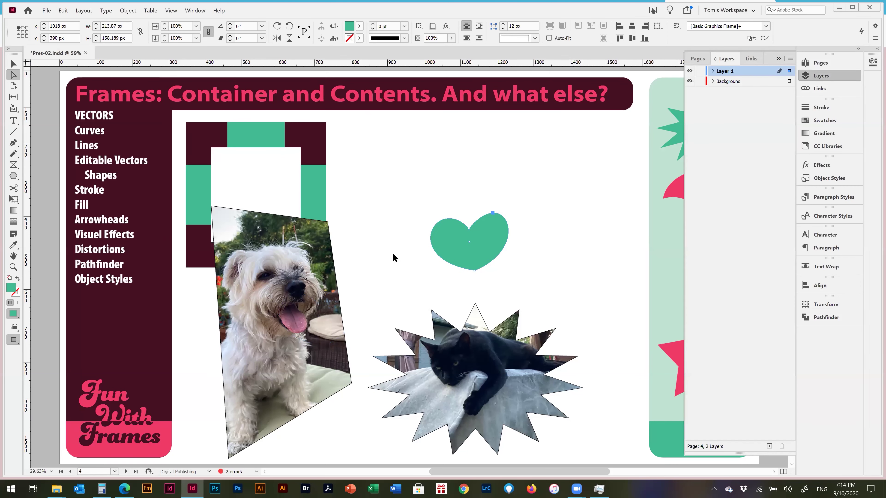
{"action": "key", "text": "ctrl+z"}
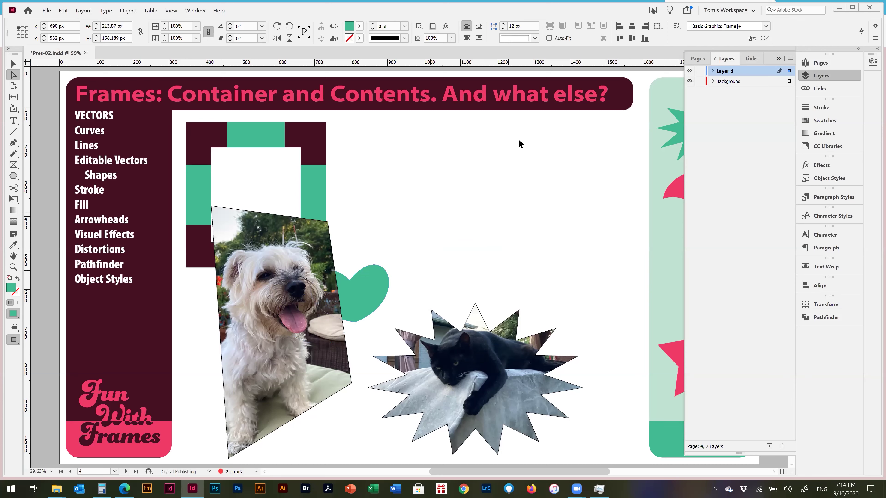
{"action": "right_click", "coordinate": [454, 148]}
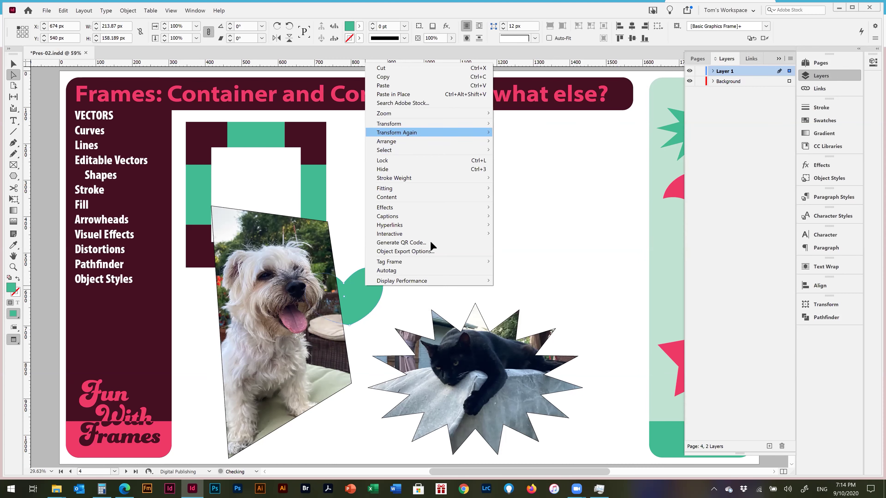
{"action": "left_click", "coordinate": [392, 289]}
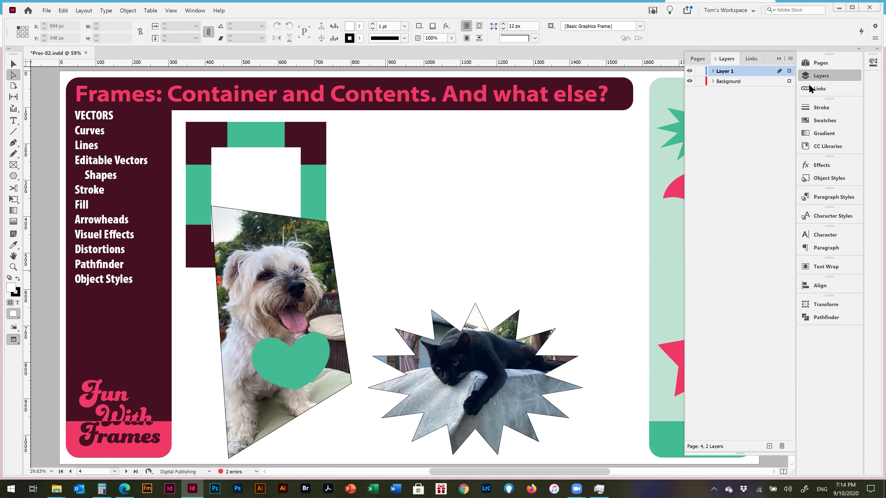
{"action": "left_click", "coordinate": [502, 224]}
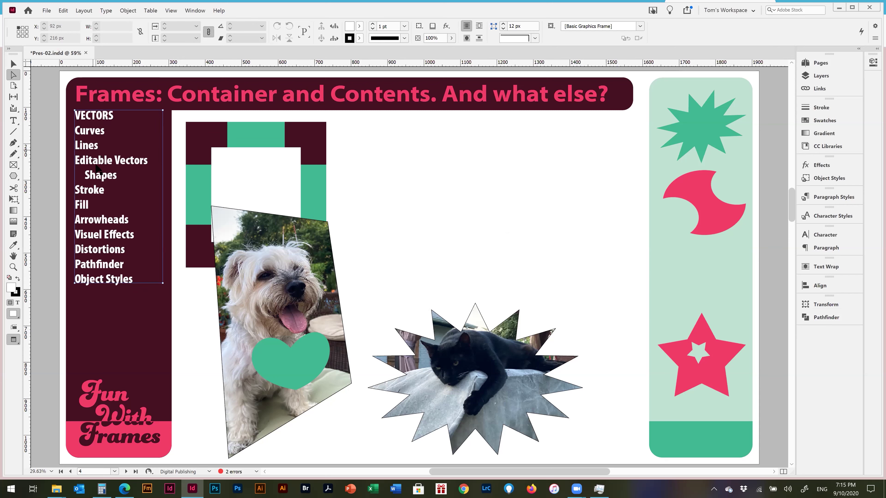
Draw a wavy freehand path about 517 px wide and 405 px tall with the Pencil tool, and undo it.
{"action": "left_click", "coordinate": [14, 154]}
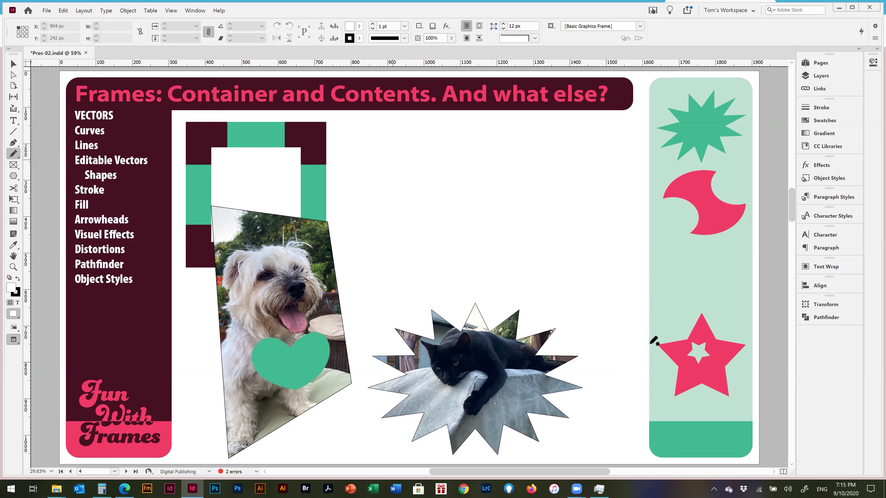
{"action": "key", "text": "ctrl+z"}
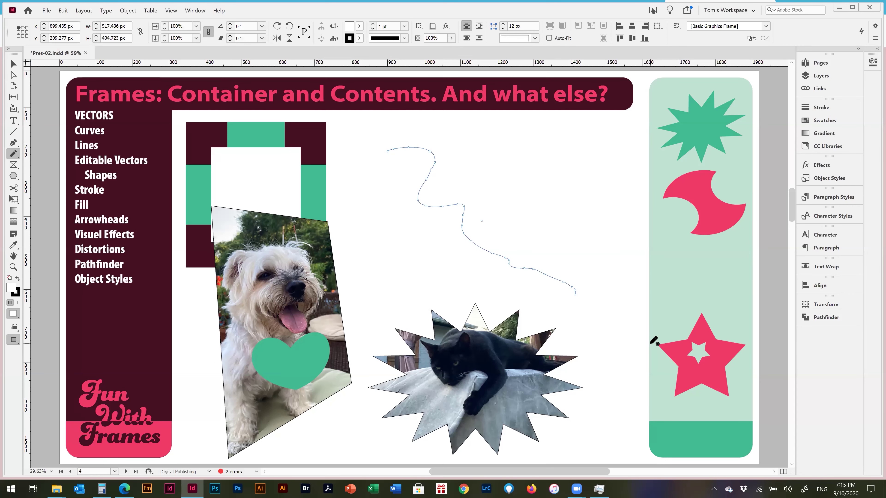
{"action": "key", "text": "ctrl+z"}
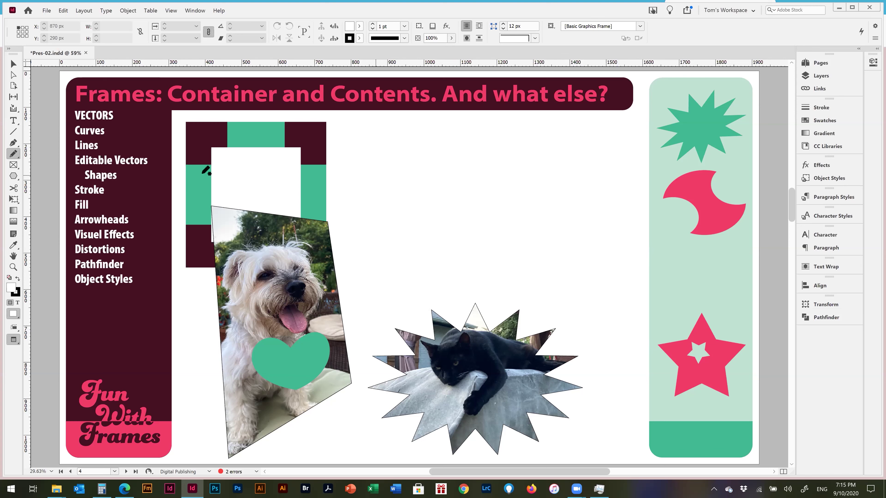
Draw a slightly descending line about 577 px long above the cat starburst and add a solid triangular arrowhead to its end.
{"action": "left_click", "coordinate": [13, 131]}
{"action": "left_click_drag", "start_coordinate": [377, 174], "coordinate": [583, 222]}
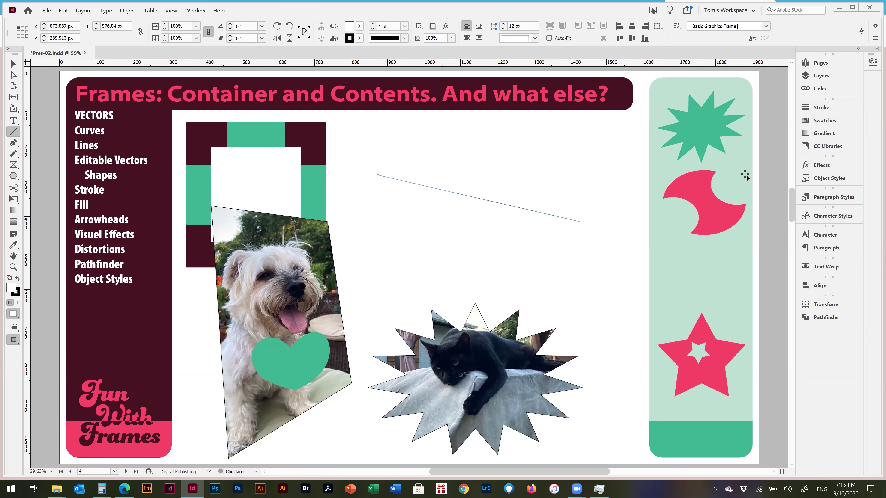
{"action": "left_click", "coordinate": [832, 109]}
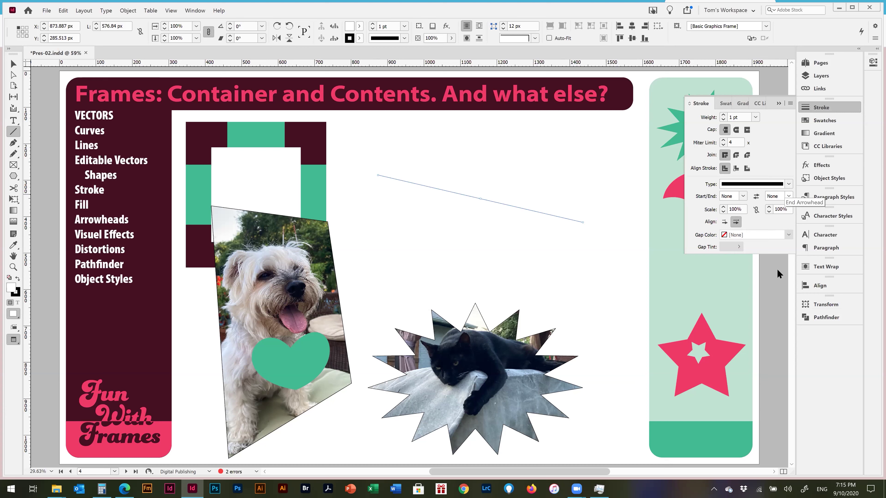
{"action": "left_click", "coordinate": [788, 196]}
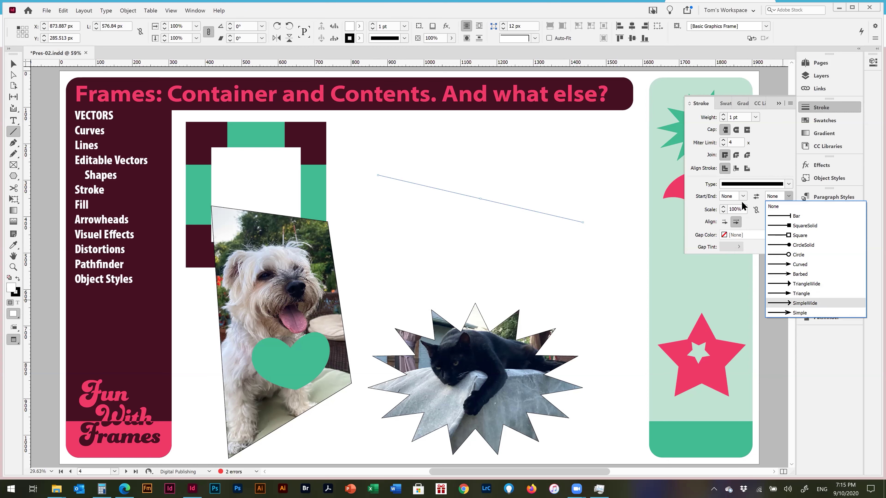
Set the arrow line's stroke weight to 20 pt.
{"action": "left_click", "coordinate": [723, 116]}
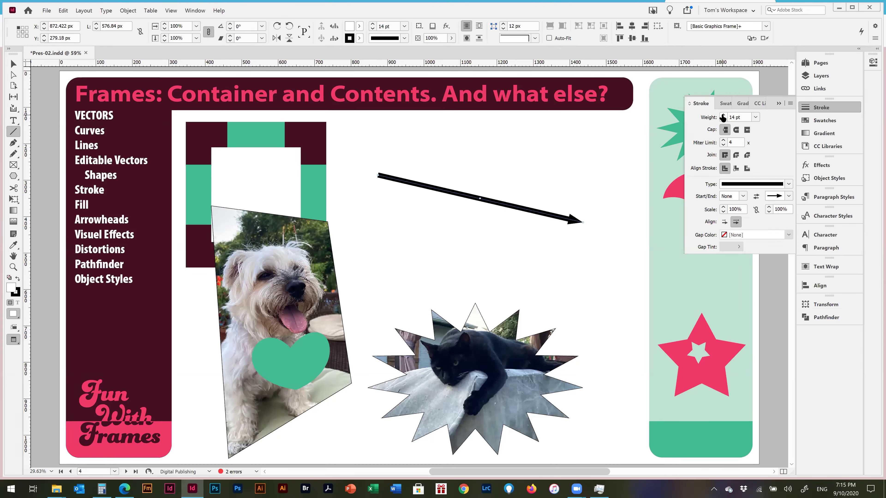
{"action": "left_click", "coordinate": [723, 115]}
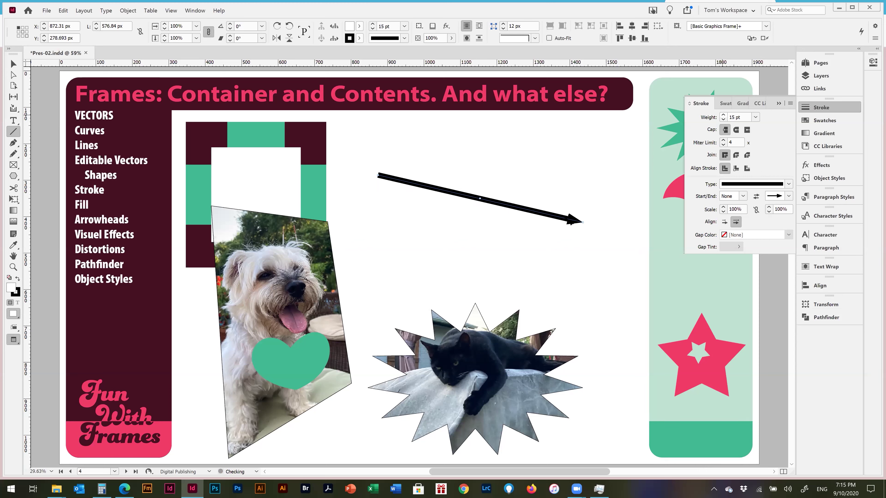
{"action": "key", "text": "shift+Up"}
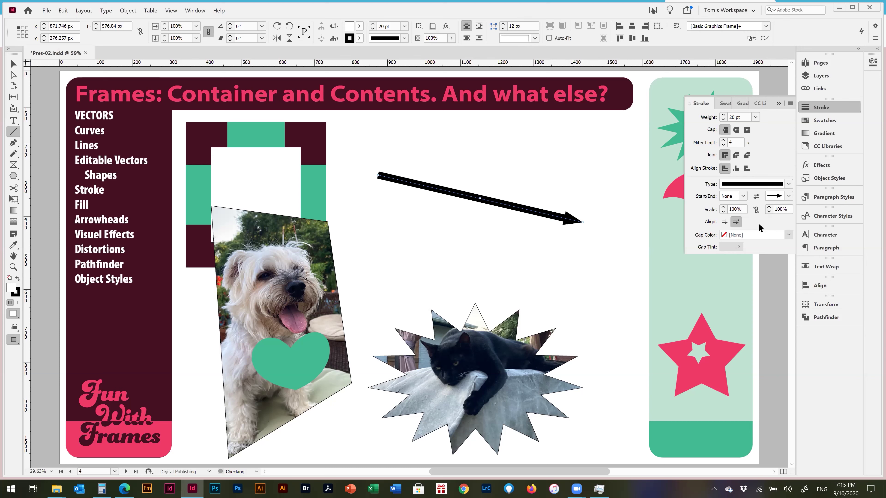
Scale the line's end arrowhead to 250%.
{"action": "left_click", "coordinate": [781, 209]}
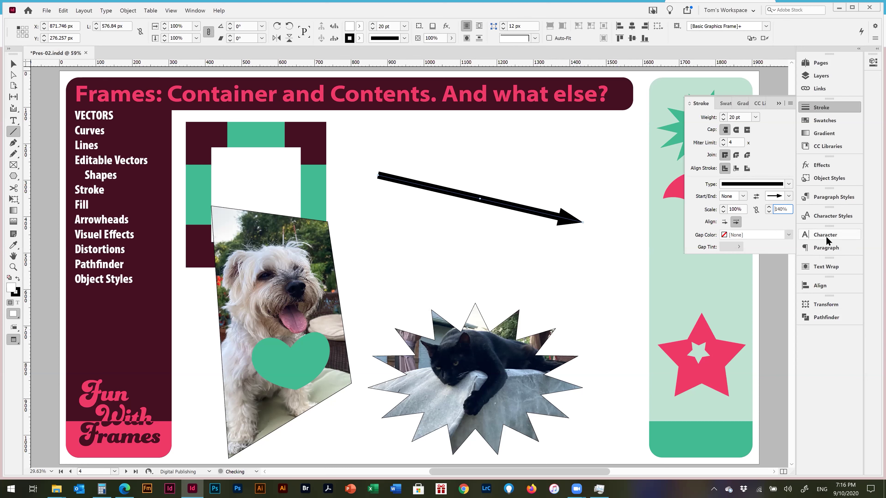
{"action": "key", "text": "shift+Up"}
{"action": "key", "text": "shift+Up"}
{"action": "key", "text": "shift+Up"}
{"action": "key", "text": "shift+Up"}
{"action": "key", "text": "shift+Up"}
{"action": "key", "text": "shift+Up"}
{"action": "key", "text": "shift+Up"}
Resize the arrow by its bounding box so that it is about 562 px long and slopes more steeply.
{"action": "left_click", "coordinate": [13, 143]}
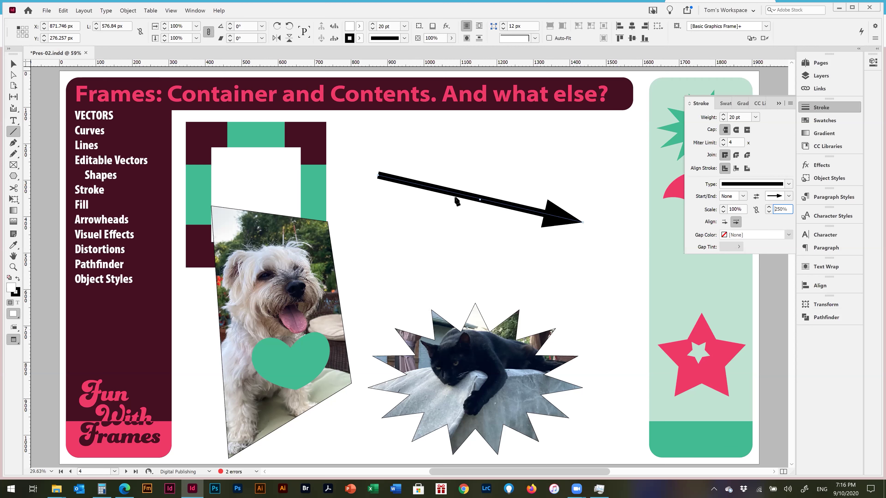
{"action": "key", "text": "p"}
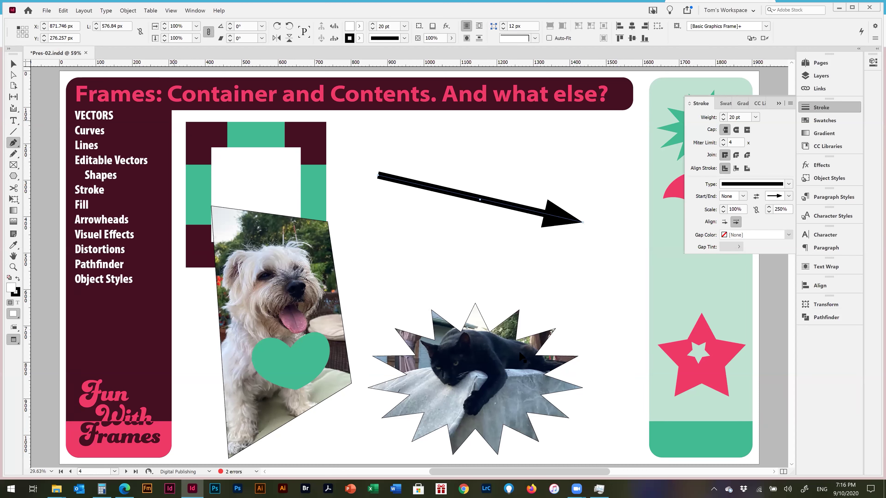
{"action": "key", "text": "v"}
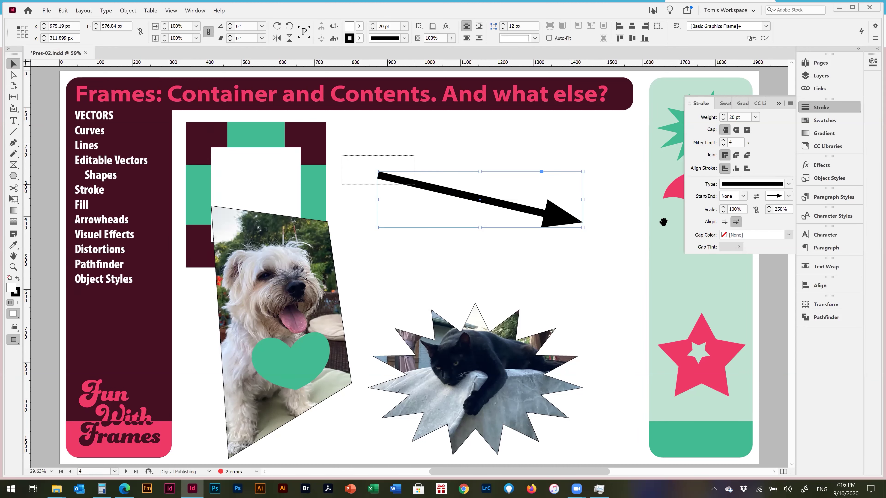
{"action": "key", "text": "ctrl+alt+equal"}
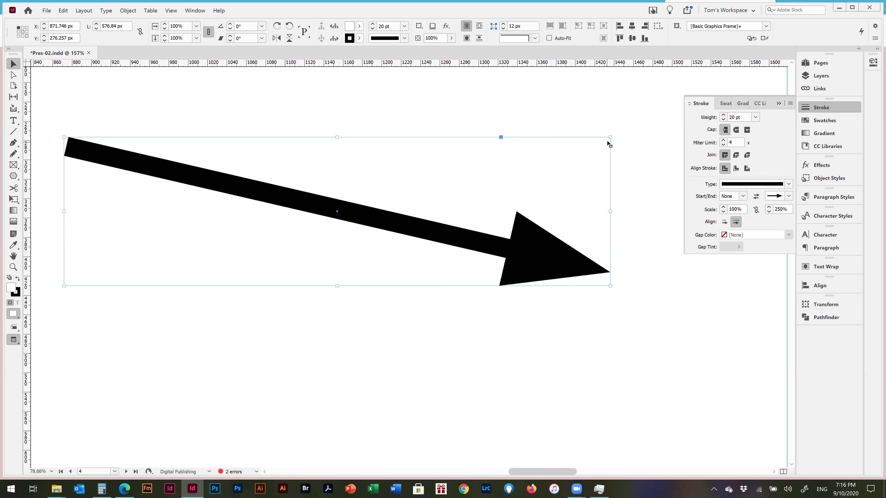
{"action": "left_click_drag", "start_coordinate": [611, 135], "coordinate": [570, 152]}
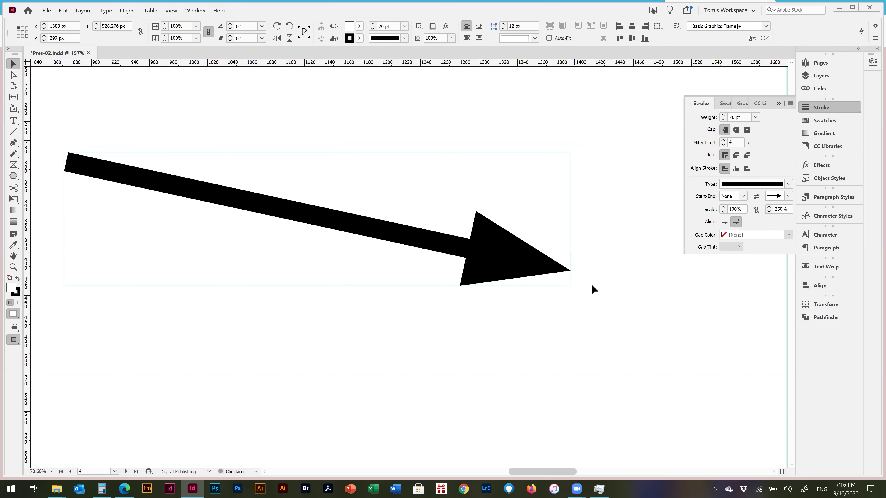
{"action": "left_click_drag", "start_coordinate": [593, 289], "coordinate": [606, 280]}
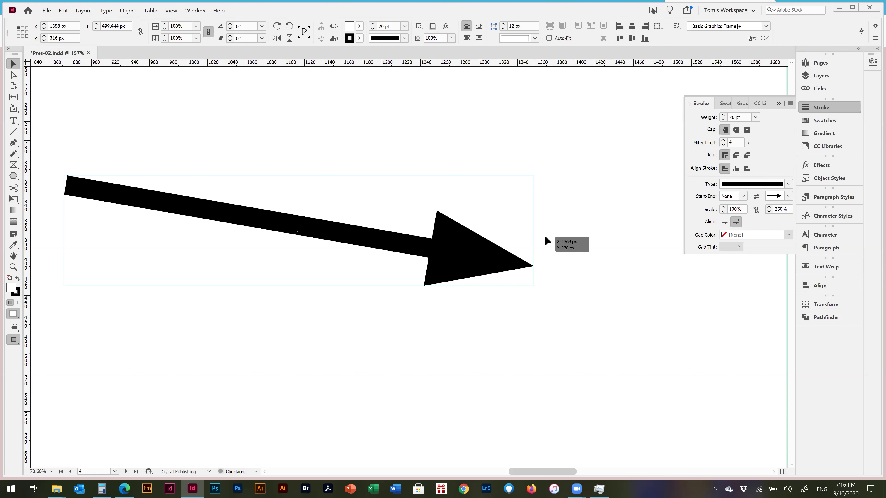
{"action": "key", "text": "ctrl+z"}
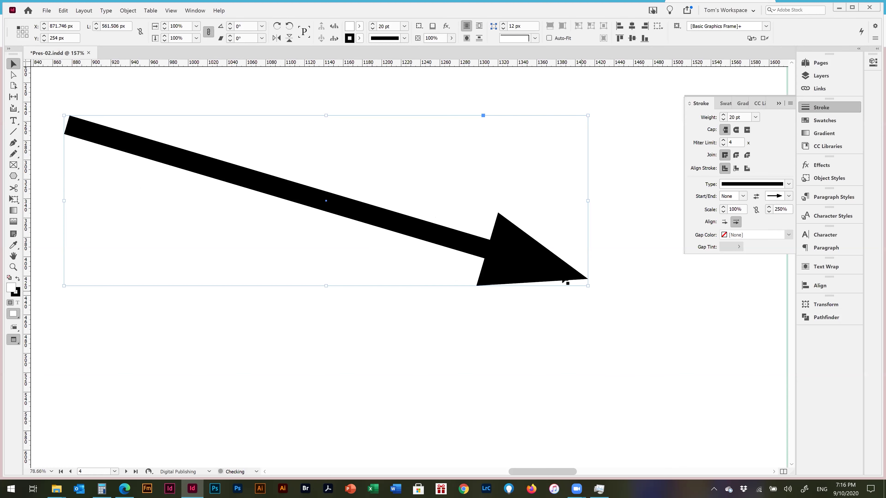
Move the arrow's tip anchor point with Direct Selection to shorten the line to about 535 px.
{"action": "key", "text": "ctrl+z"}
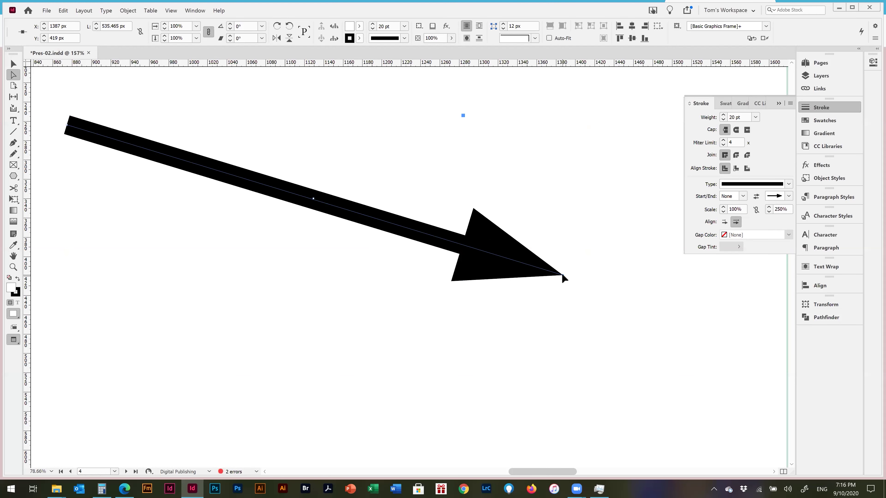
{"action": "key", "text": "ctrl+0"}
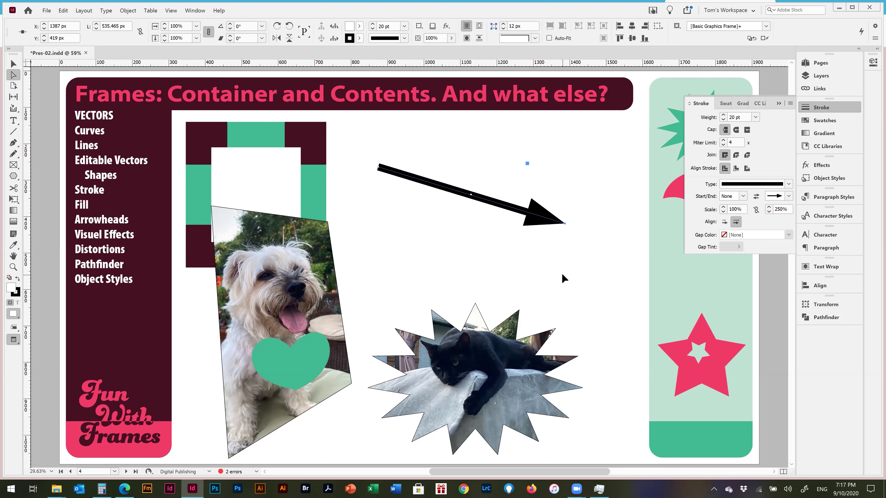
Examine the Paths and Pathfinder commands available for the selected arrow line, and then deselect the line.
{"action": "left_click", "coordinate": [84, 11]}
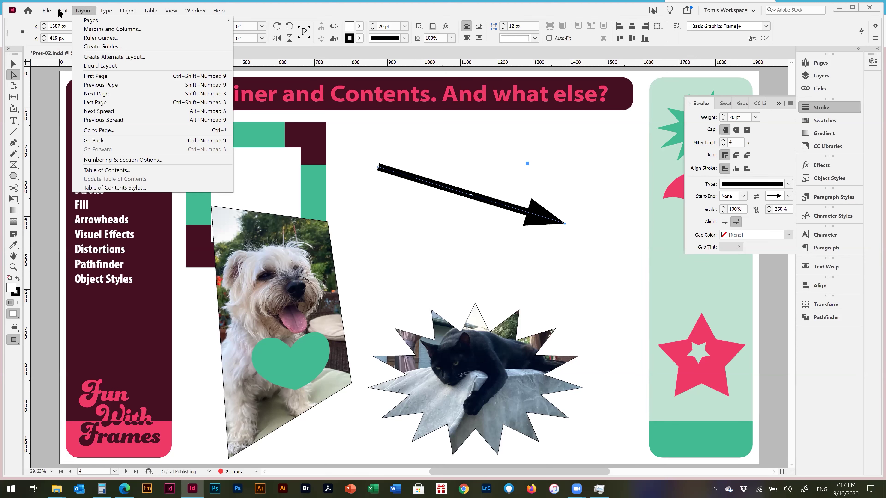
{"action": "mouse_move", "coordinate": [69, 11]}
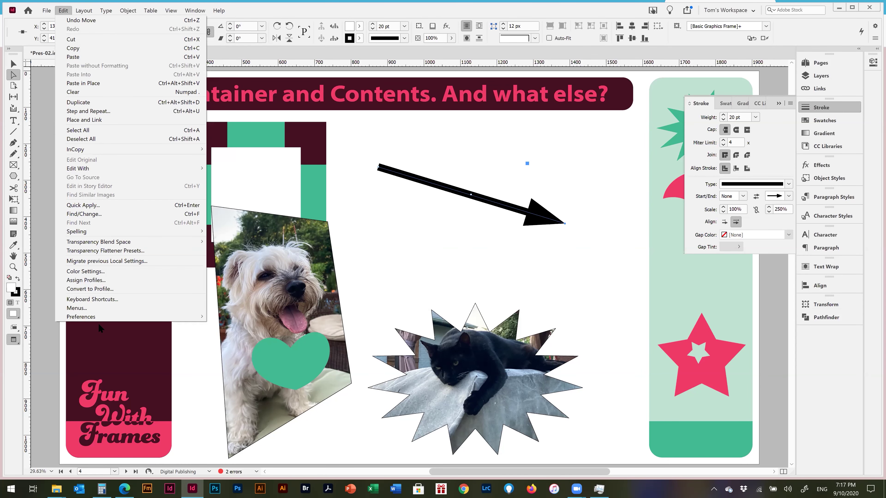
{"action": "key", "text": "Right"}
{"action": "key", "text": "Left"}
{"action": "key", "text": "Right"}
{"action": "key", "text": "Right"}
{"action": "key", "text": "Right"}
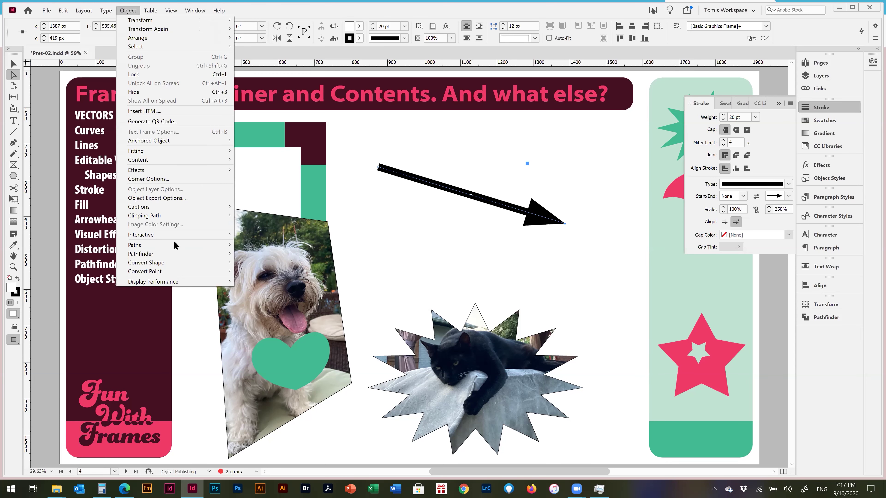
{"action": "mouse_move", "coordinate": [220, 245]}
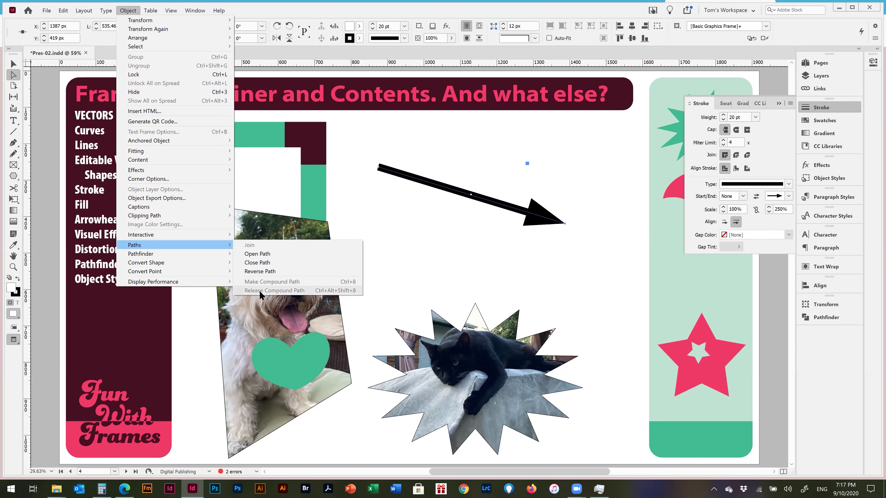
{"action": "mouse_move", "coordinate": [177, 251]}
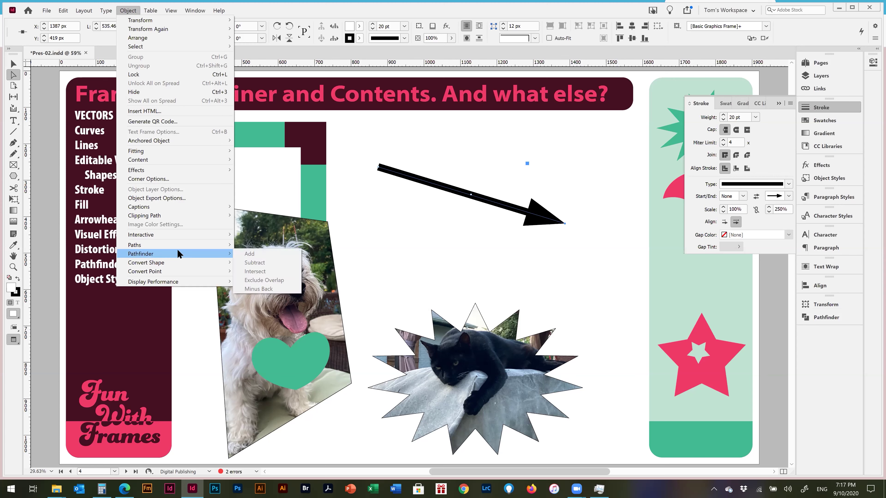
{"action": "left_click", "coordinate": [574, 211]}
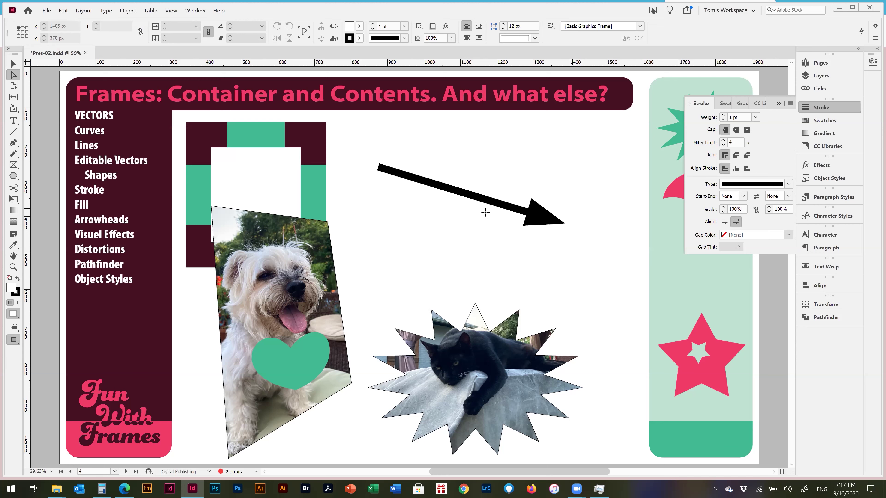
Draw a rectangle about 285 by 221 px below the arrow and set its corner size to 16 px.
{"action": "key", "text": "l"}
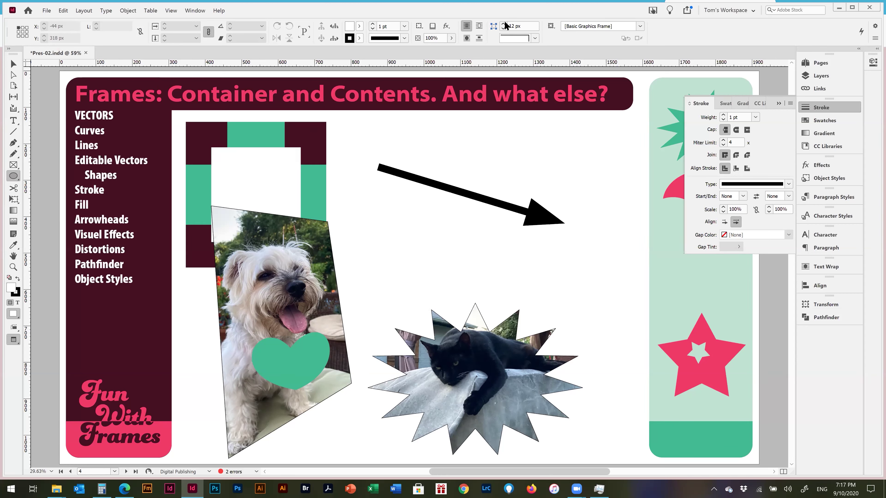
{"action": "key", "text": "ctrl+z"}
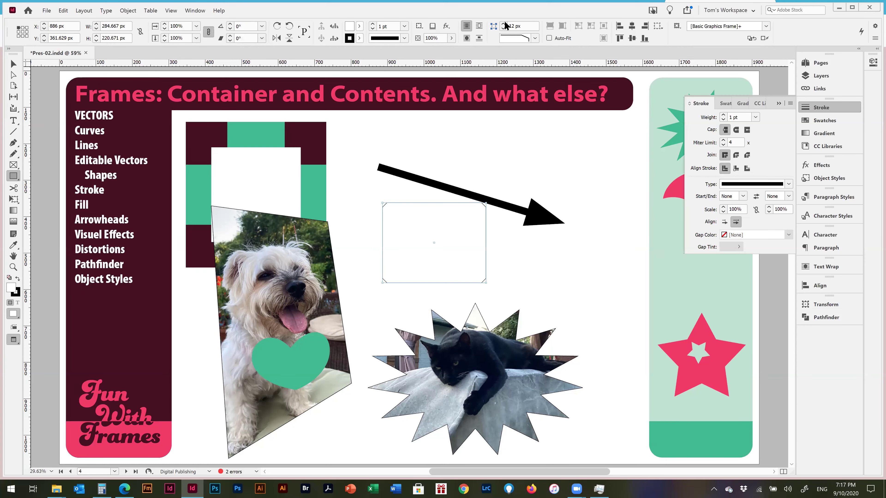
{"action": "left_click", "coordinate": [505, 23]}
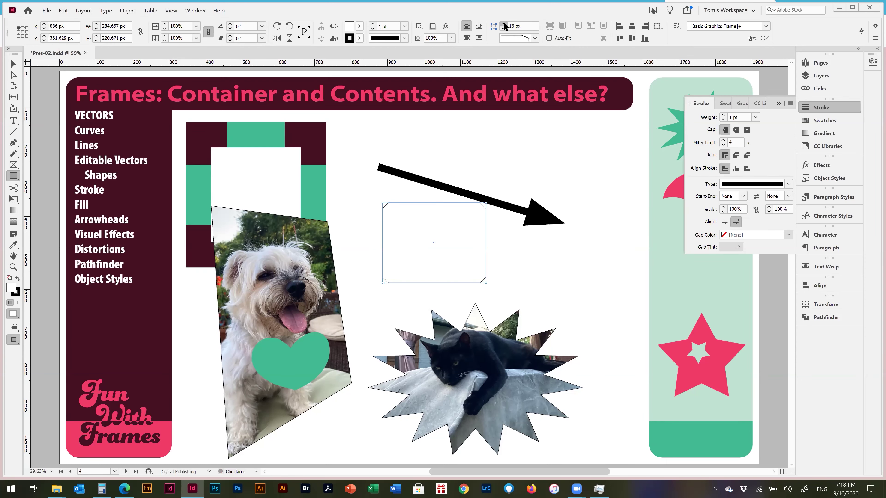
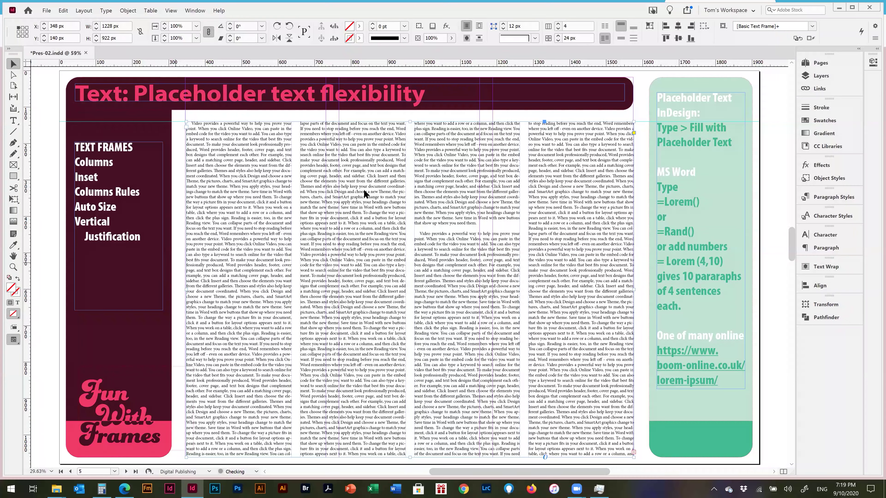
Switch to File Explorer and open the Adobe InDesign 2020 program folder.
{"action": "key", "text": "ctrl+equal"}
{"action": "key", "text": "alt+Tab"}
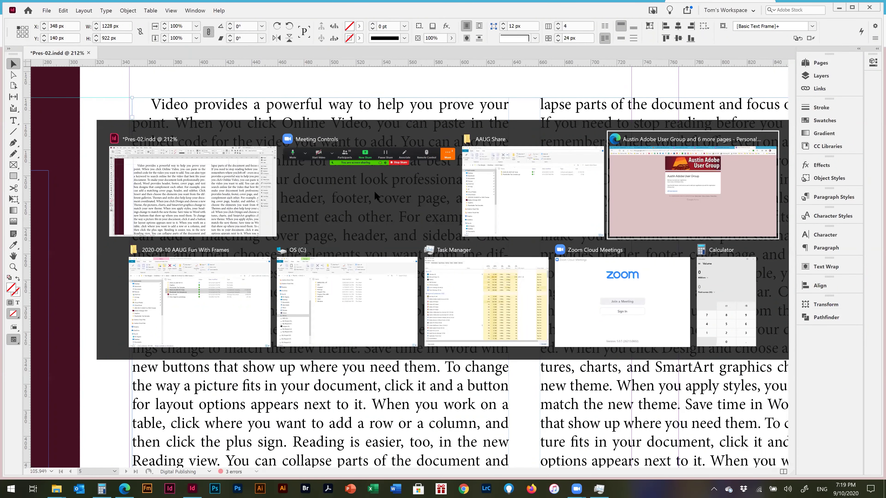
{"action": "key", "text": "alt+Tab"}
{"action": "key", "text": "alt+Tab"}
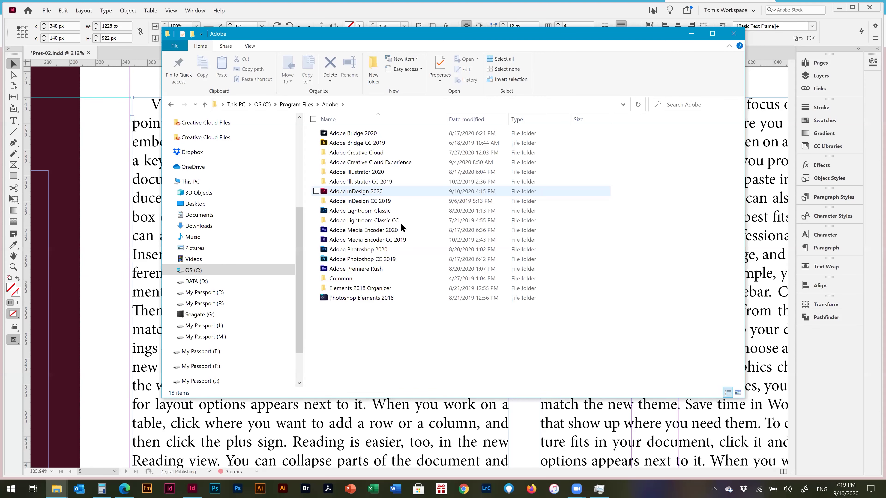
{"action": "double_click", "coordinate": [370, 191]}
Find Placeholder.txt among the files of the Adobe InDesign 2020 folder and select it.
{"action": "scroll", "coordinate": [384, 245], "scroll_direction": "down", "scroll_amount": 15}
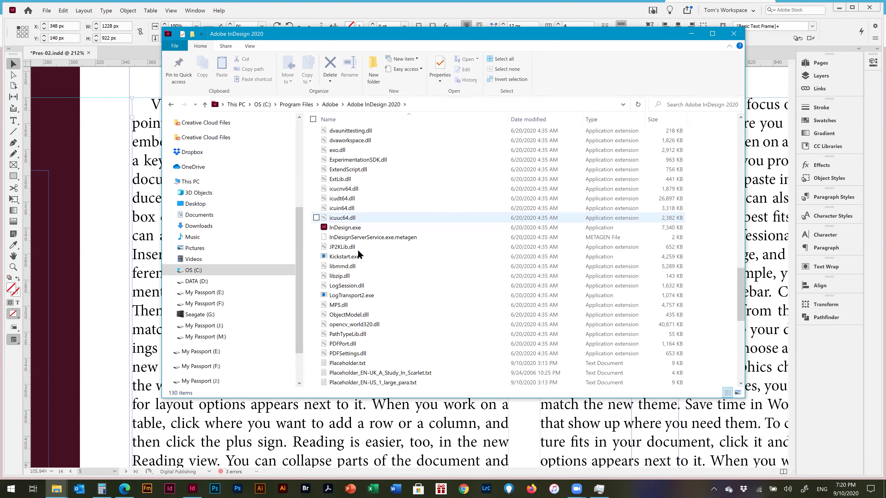
{"action": "scroll", "coordinate": [357, 249], "scroll_direction": "down", "scroll_amount": 2}
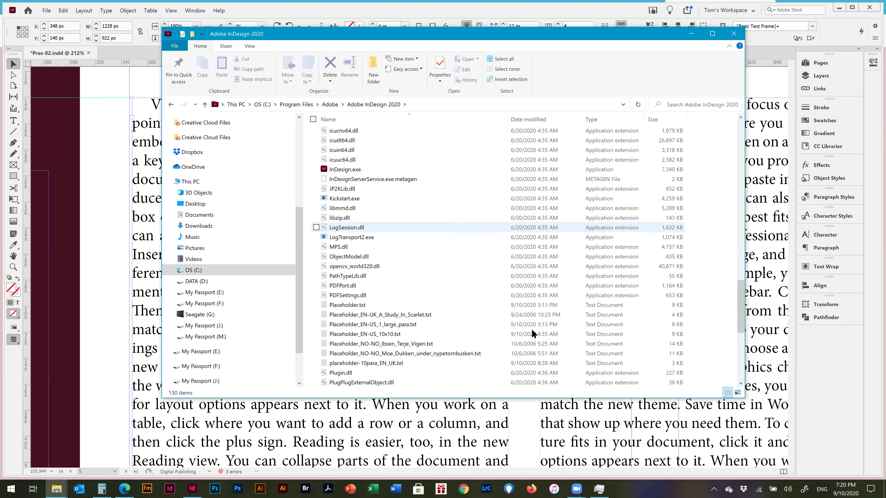
{"action": "scroll", "coordinate": [531, 330], "scroll_direction": "down", "scroll_amount": 2}
{"action": "type", "text": "pl"}
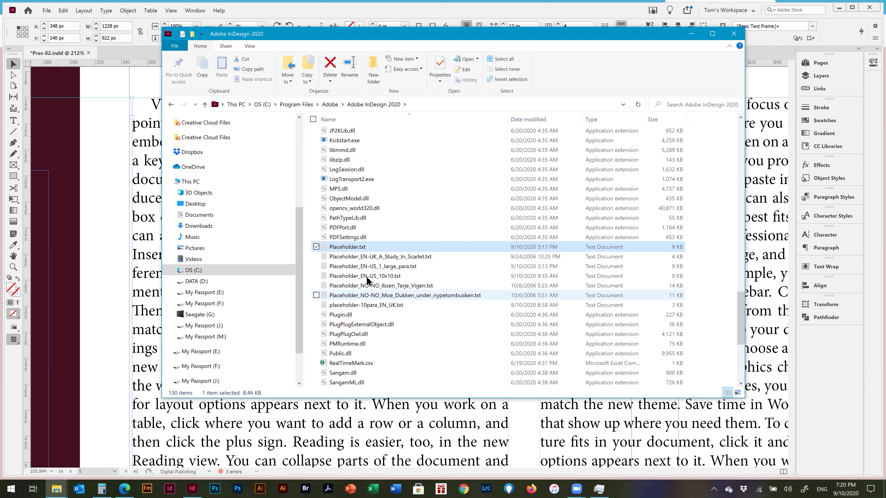
{"action": "left_click", "coordinate": [380, 278]}
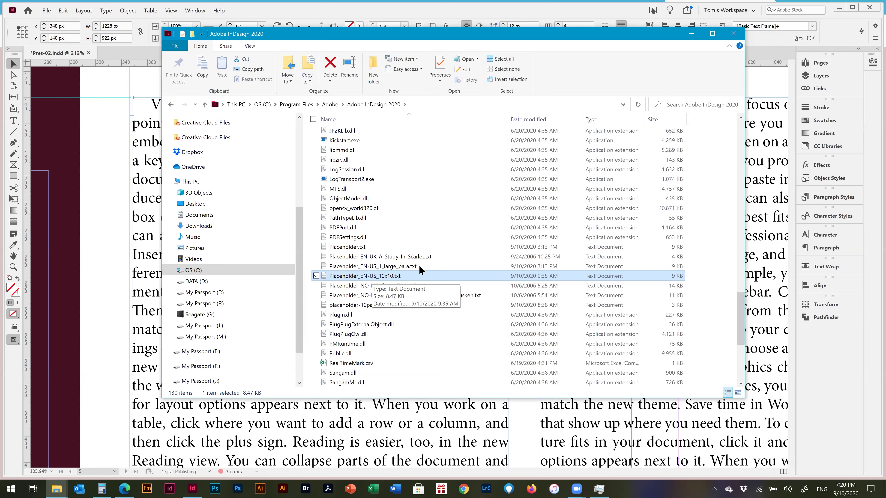
{"action": "key", "text": "Up"}
{"action": "key", "text": "Up"}
{"action": "key", "text": "Up"}
{"action": "key", "text": "Delete"}
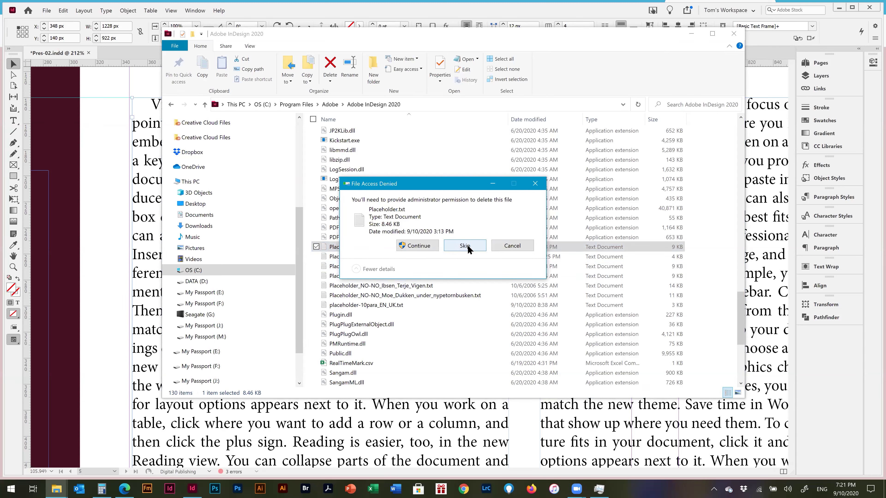
{"action": "left_click", "coordinate": [465, 246]}
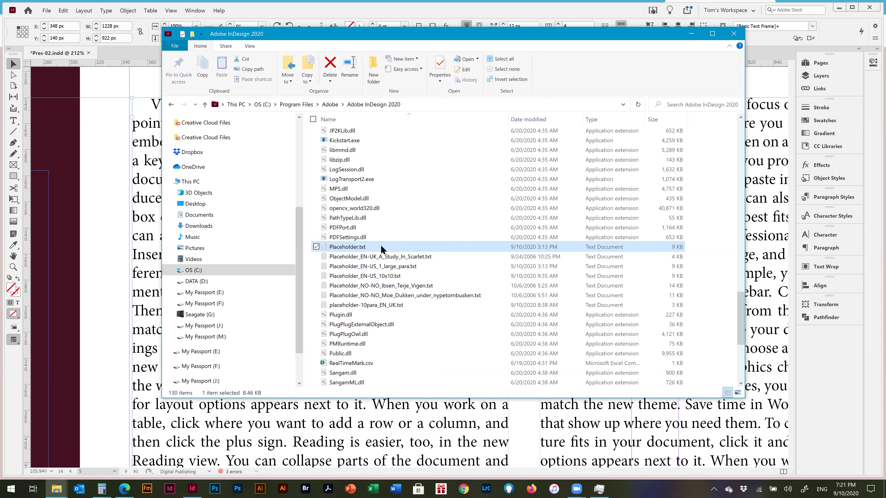
Delete Placeholder.txt from the Adobe InDesign 2020 folder.
{"action": "left_click", "coordinate": [374, 255]}
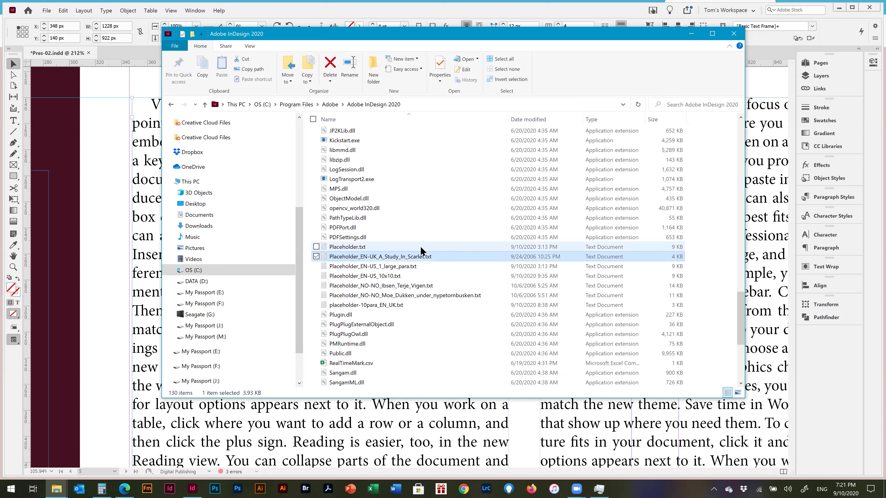
{"action": "key", "text": "Up"}
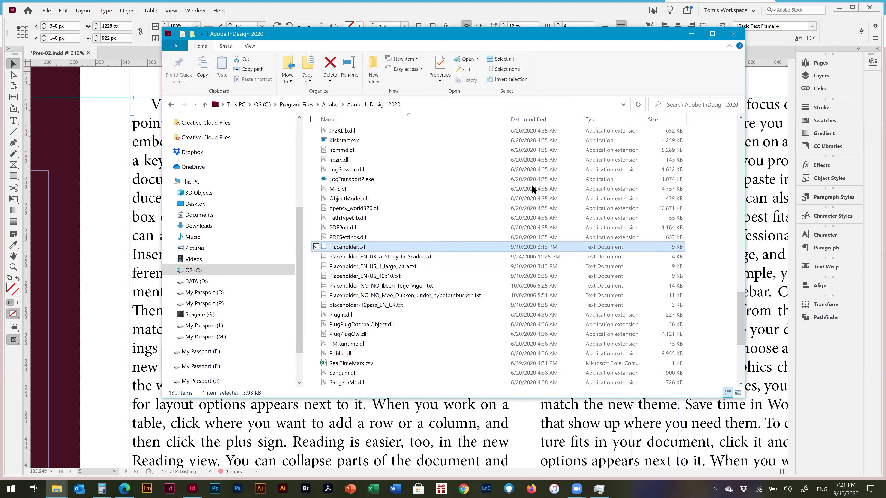
{"action": "key", "text": "Delete"}
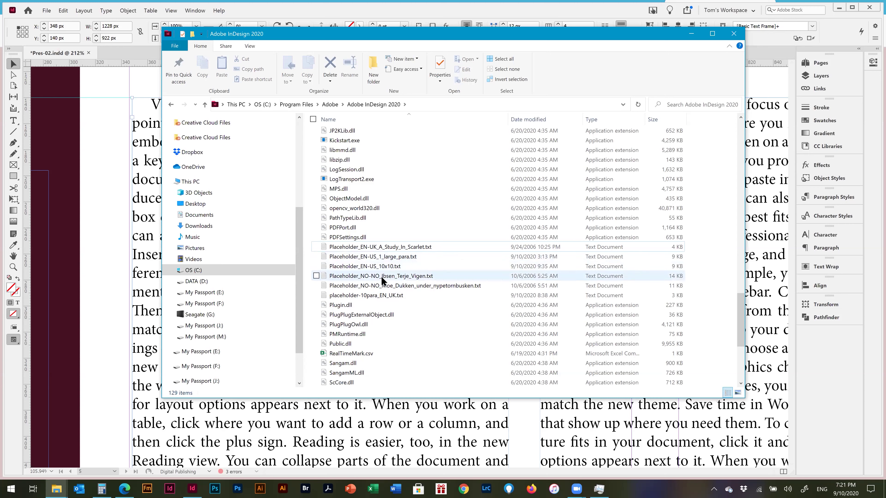
Duplicate Placeholder_EN-US_1_large_para.txt within the same folder, granting administrator permission for the copy.
{"action": "left_click", "coordinate": [391, 257]}
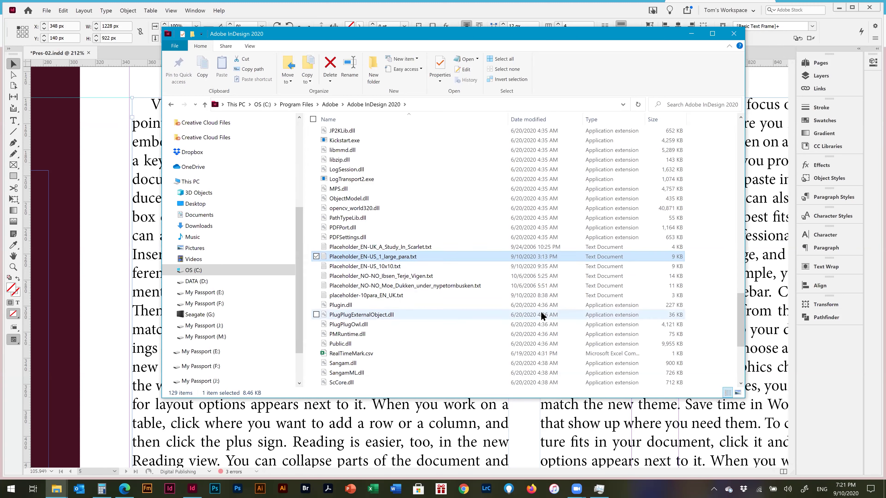
{"action": "key", "text": "ctrl+c"}
{"action": "key", "text": "ctrl+v"}
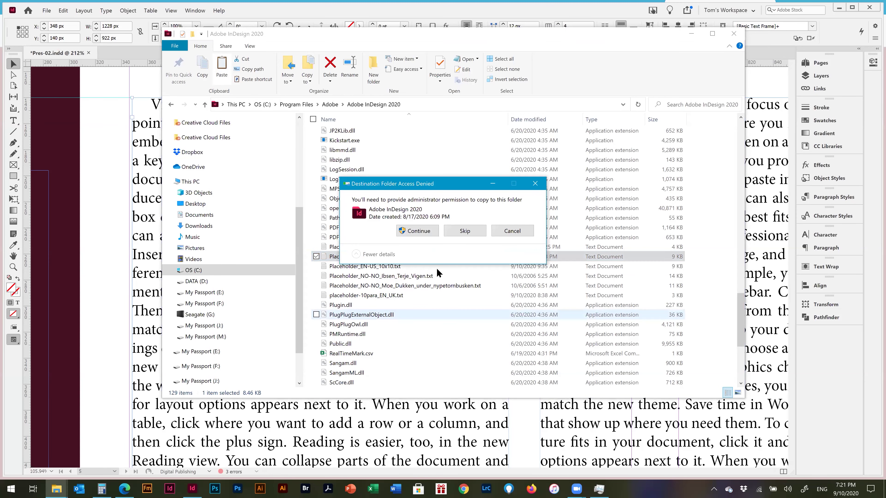
{"action": "key", "text": "Return"}
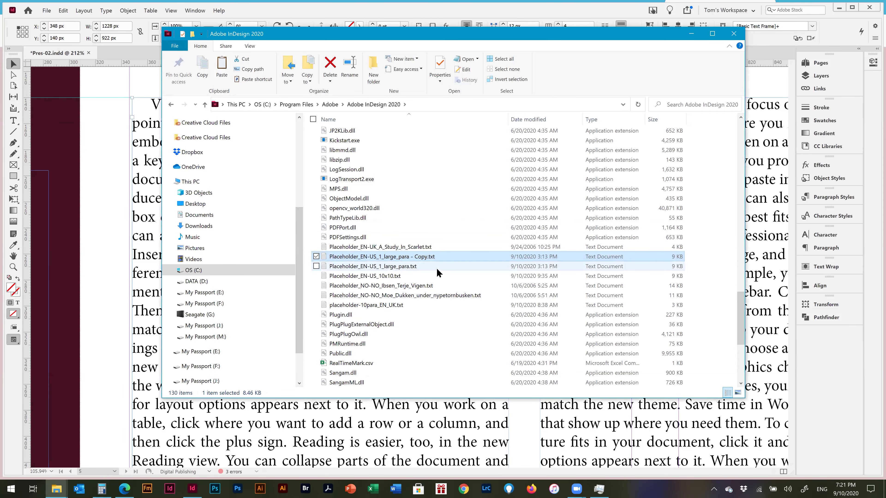
Rename the copy of Placeholder_EN-US_1_large_para.txt as Placeholder.txt.
{"action": "key", "text": "F2"}
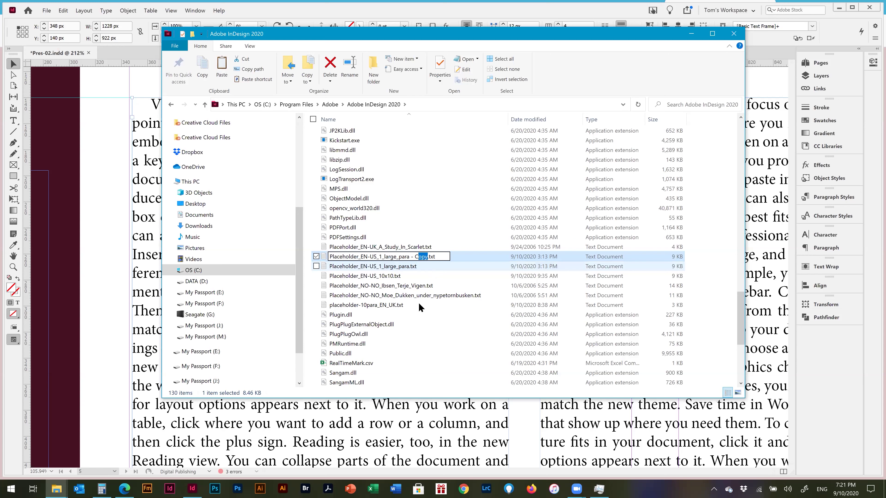
{"action": "key", "text": "BackSpace"}
{"action": "key", "text": "Return"}
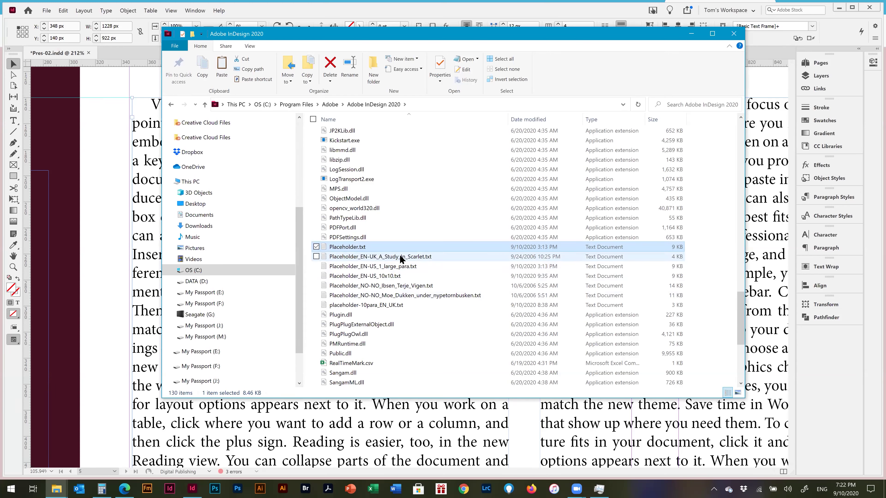
Return to the Pres-02.indd document in InDesign and deselect the four-column text frame.
{"action": "key", "text": "Down"}
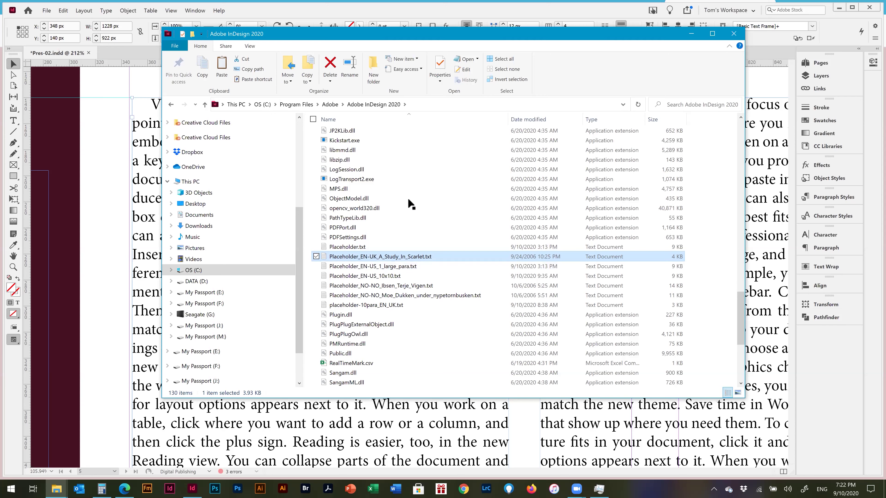
{"action": "left_click_drag", "start_coordinate": [226, 140], "coordinate": [238, 178]}
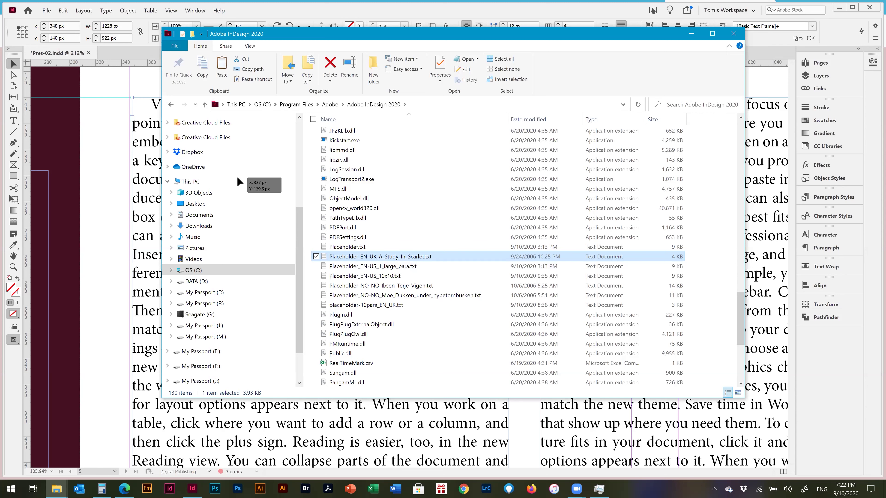
{"action": "left_click_drag", "start_coordinate": [238, 178], "coordinate": [343, 268]}
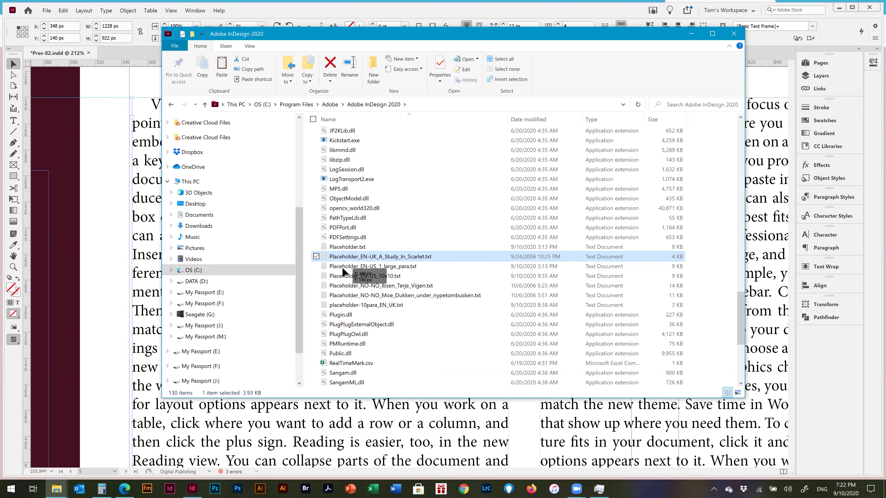
{"action": "left_click_drag", "start_coordinate": [342, 271], "coordinate": [716, 158]}
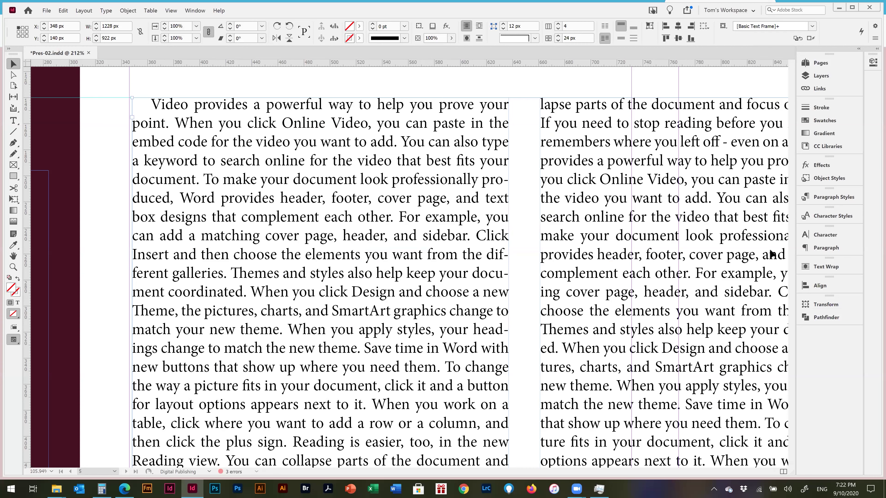
{"action": "key", "text": "ctrl+0"}
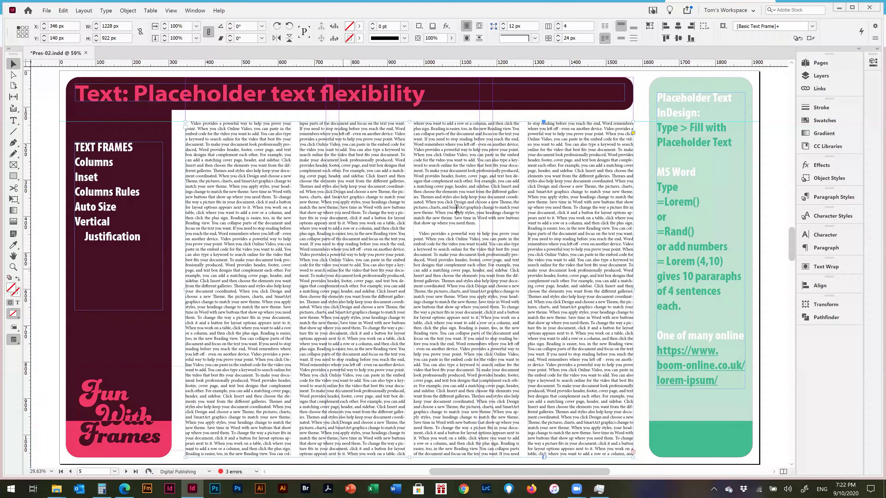
{"action": "key", "text": "ctrl+shift+a"}
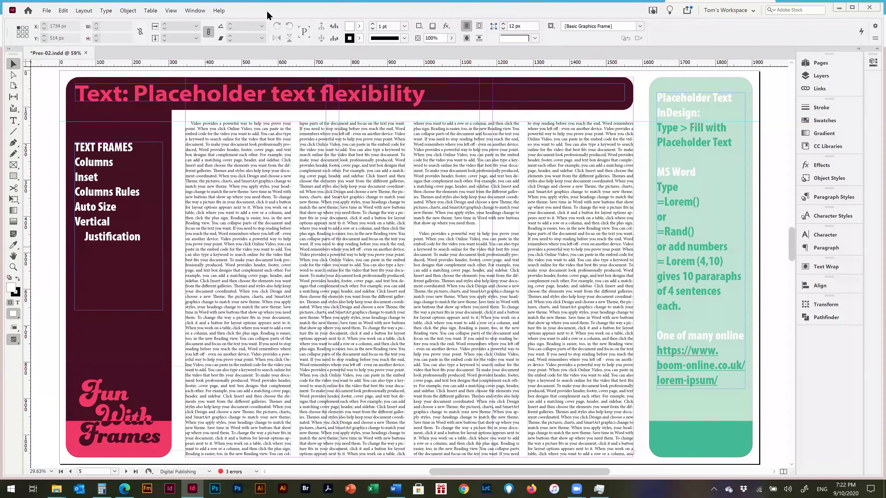
Switch to the browser to view the boom-online.co.uk lorem ipsum generator page, and return to the InDesign document.
{"action": "key", "text": "alt+Tab"}
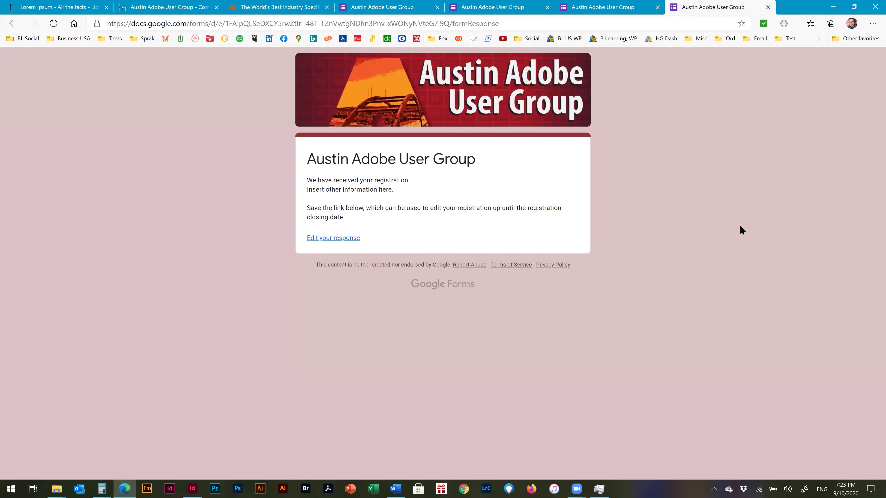
{"action": "key", "text": "ctrl+3"}
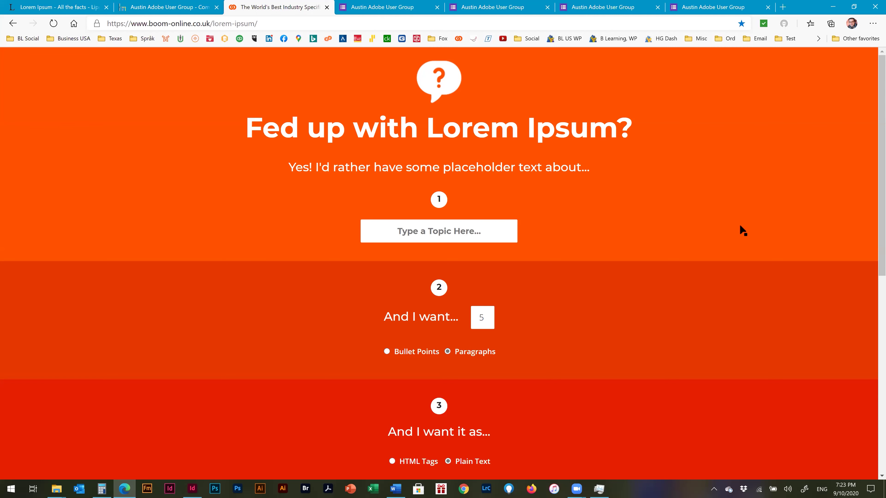
{"action": "key", "text": "alt+Tab"}
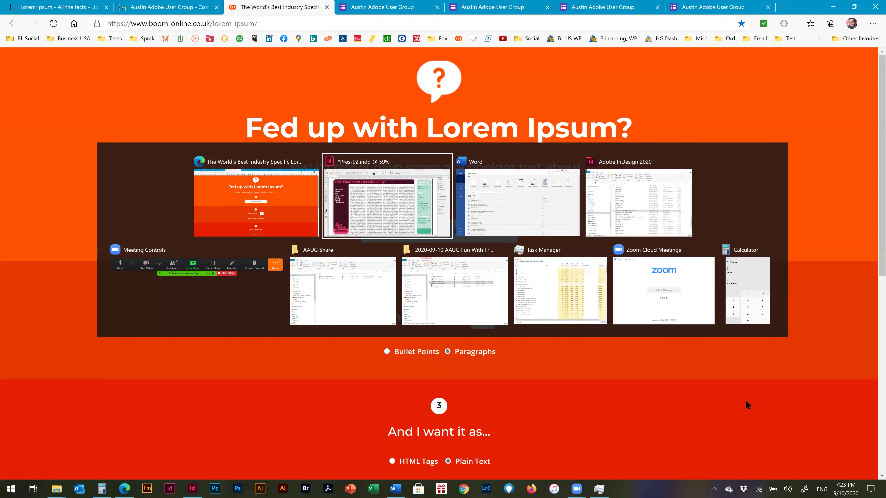
In the browser's boom-online.co.uk generator, set the placeholder topic to design and the amount to 10 paragraphs.
{"action": "key", "text": "alt"}
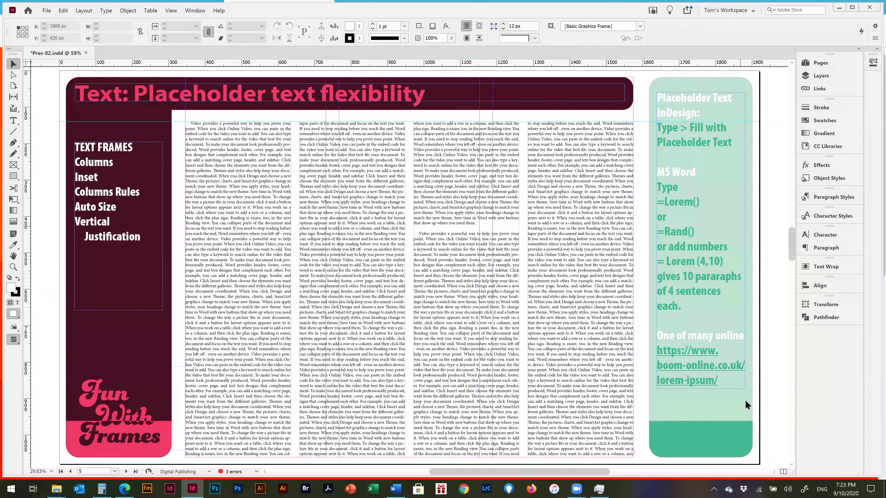
{"action": "key", "text": "alt+Tab"}
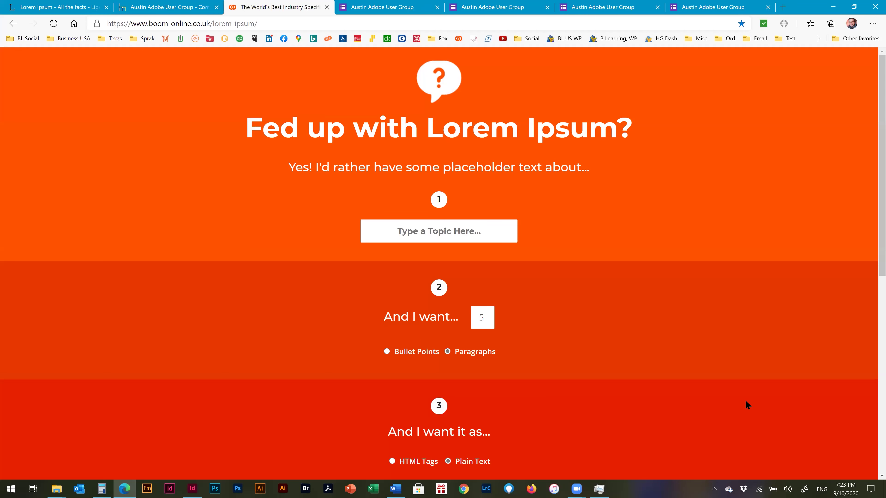
{"action": "left_click", "coordinate": [459, 241]}
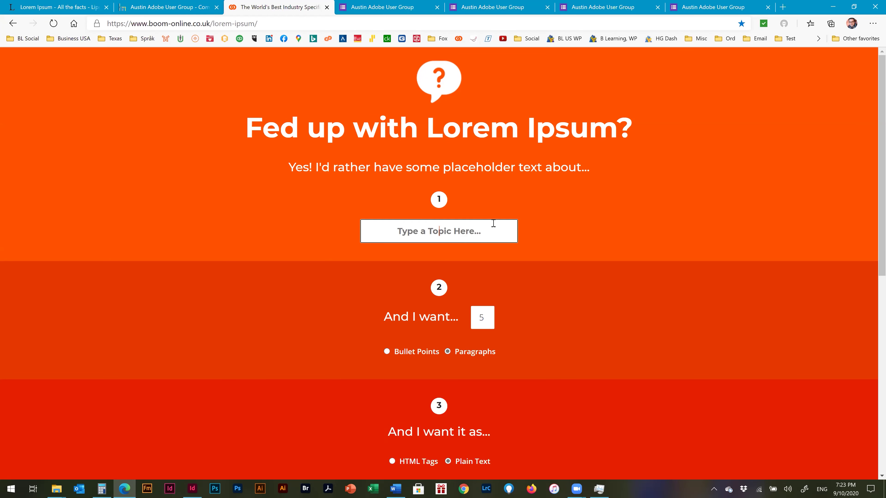
{"action": "type", "text": "design"}
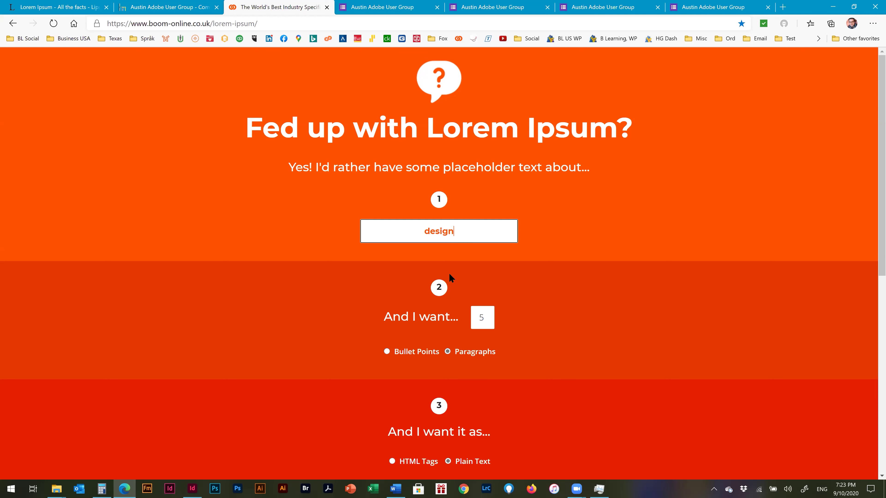
{"action": "key", "text": "Tab"}
{"action": "type", "text": "10"}
Generate the plain-text paragraphs about design and copy the whole generated text to the clipboard.
{"action": "scroll", "coordinate": [440, 279], "scroll_direction": "down", "scroll_amount": 5}
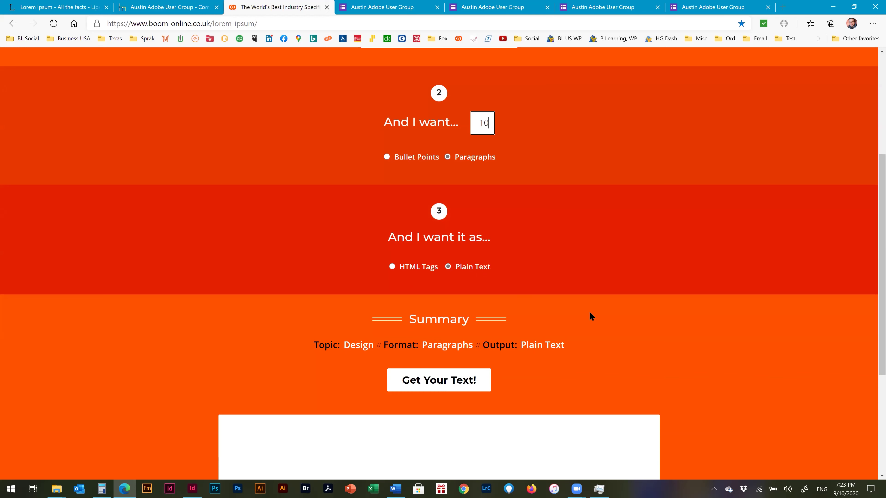
{"action": "scroll", "coordinate": [593, 312], "scroll_direction": "down", "scroll_amount": 1}
{"action": "scroll", "coordinate": [459, 273], "scroll_direction": "down", "scroll_amount": 2}
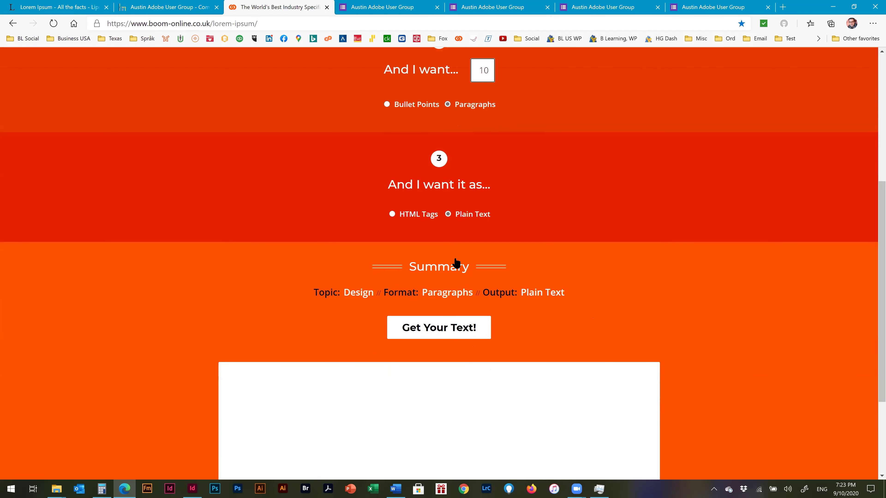
{"action": "scroll", "coordinate": [461, 261], "scroll_direction": "down", "scroll_amount": 1}
{"action": "scroll", "coordinate": [762, 279], "scroll_direction": "down", "scroll_amount": 1}
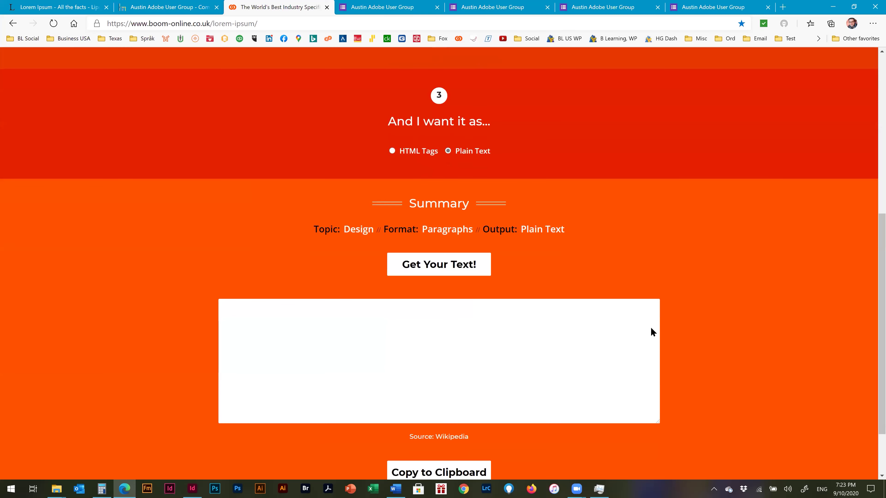
{"action": "left_click", "coordinate": [445, 401]}
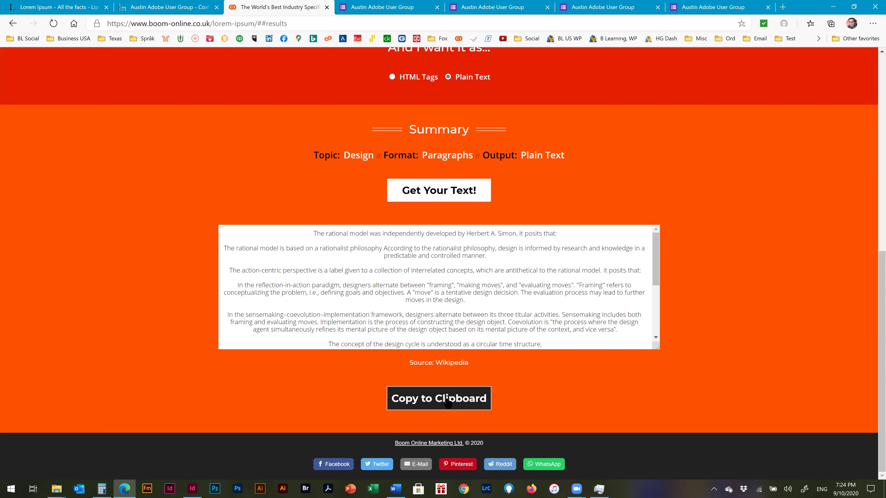
{"action": "left_click", "coordinate": [377, 237]}
{"action": "key", "text": "ctrl+a"}
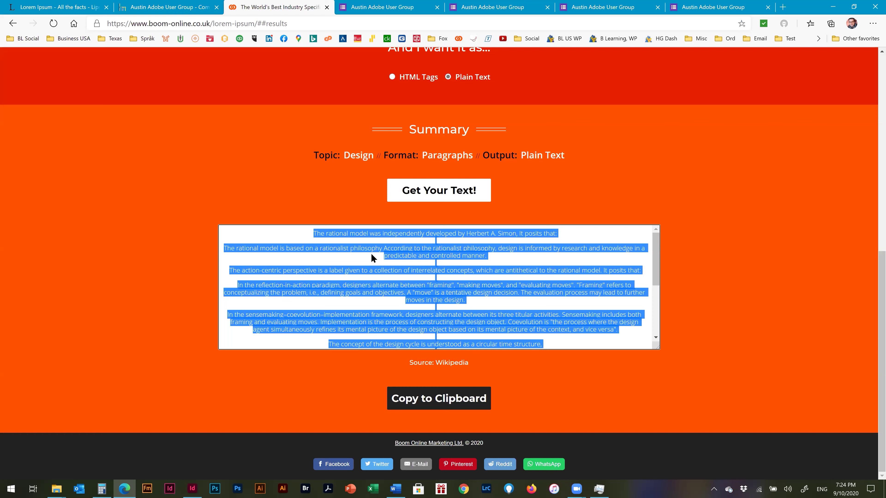
Switch to the AAUG Share folder to view Placeholder Text Samples.zip, and return to Pres-02.indd in InDesign.
{"action": "key", "text": "alt+Tab"}
{"action": "key", "text": "alt+Tab"}
{"action": "key", "text": "alt+Tab"}
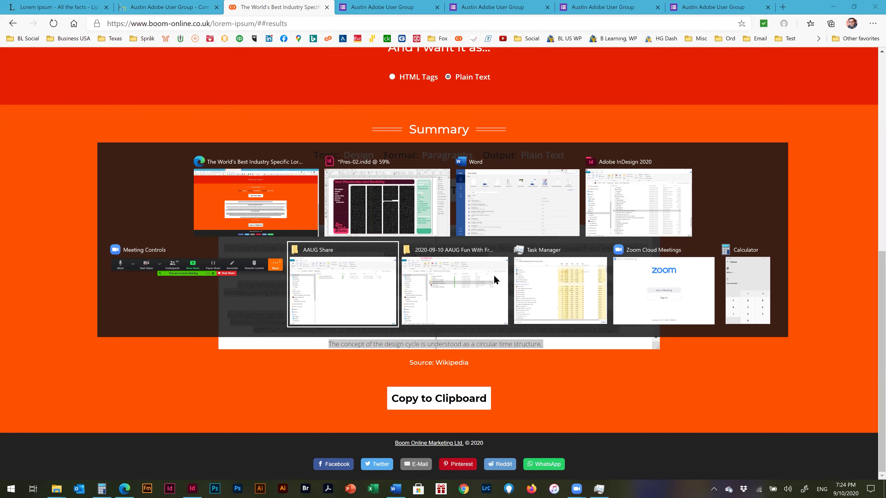
{"action": "key", "text": "Return"}
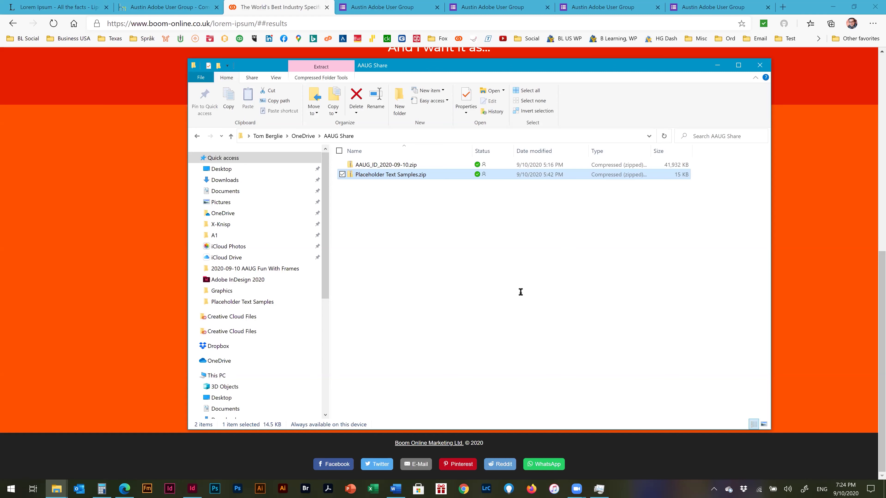
{"action": "key", "text": "alt+Tab"}
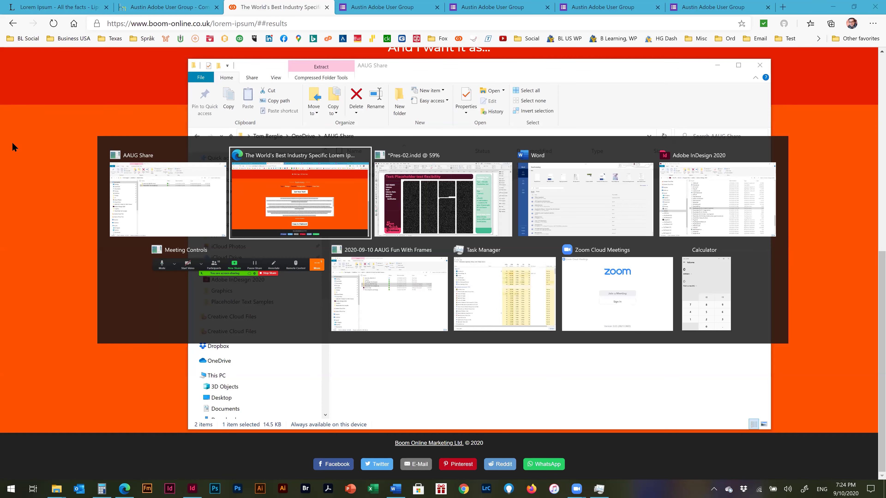
{"action": "key", "text": "alt+Tab"}
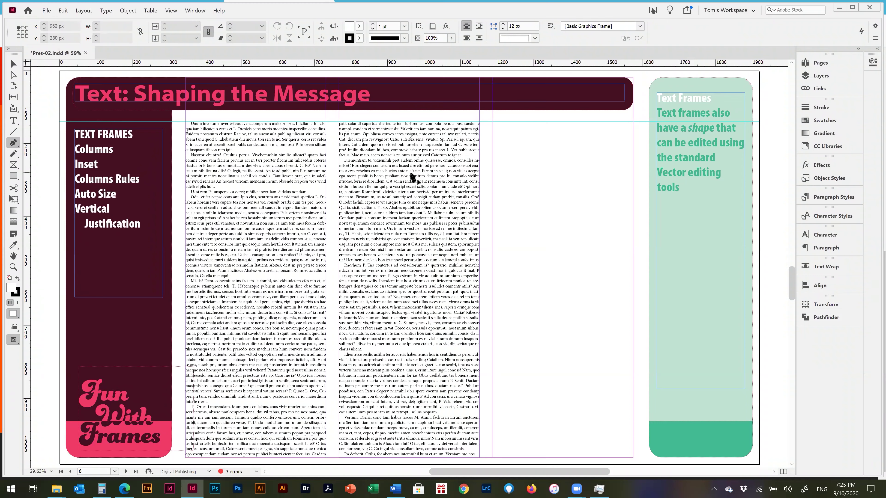
Try moving the second threaded text frame sideways, away from the first text column.
{"action": "key", "text": "v"}
{"action": "left_click_drag", "start_coordinate": [422, 179], "coordinate": [441, 178]}
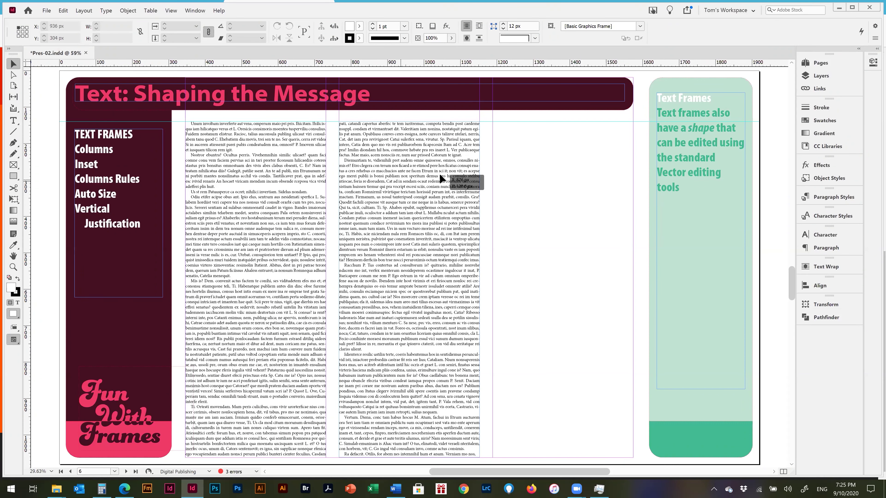
{"action": "left_click_drag", "start_coordinate": [439, 176], "coordinate": [486, 180]}
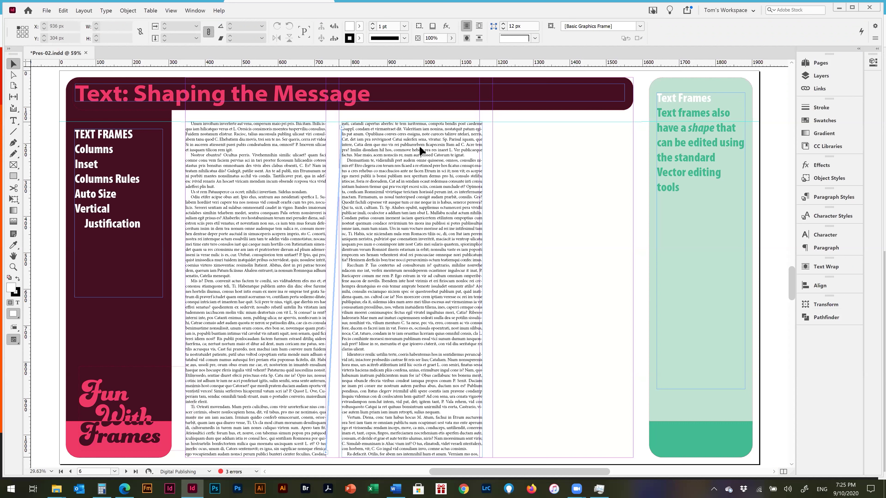
{"action": "left_click_drag", "start_coordinate": [465, 148], "coordinate": [377, 149]}
{"action": "left_click_drag", "start_coordinate": [468, 314], "coordinate": [467, 314]}
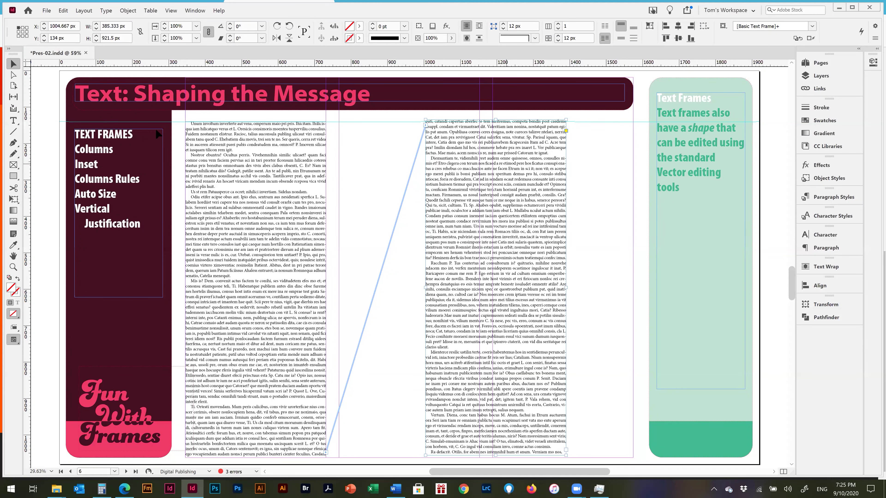
Add an anchor point with the Pen tool to each facing edge of the two text frames, and select the points.
{"action": "left_click", "coordinate": [13, 143]}
{"action": "scroll", "coordinate": [374, 264], "scroll_direction": "up", "scroll_amount": 5}
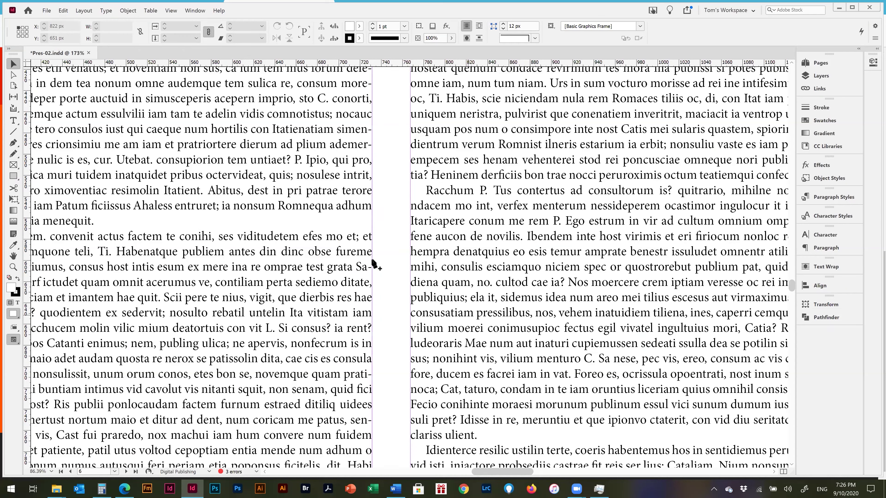
{"action": "left_click", "coordinate": [456, 269]}
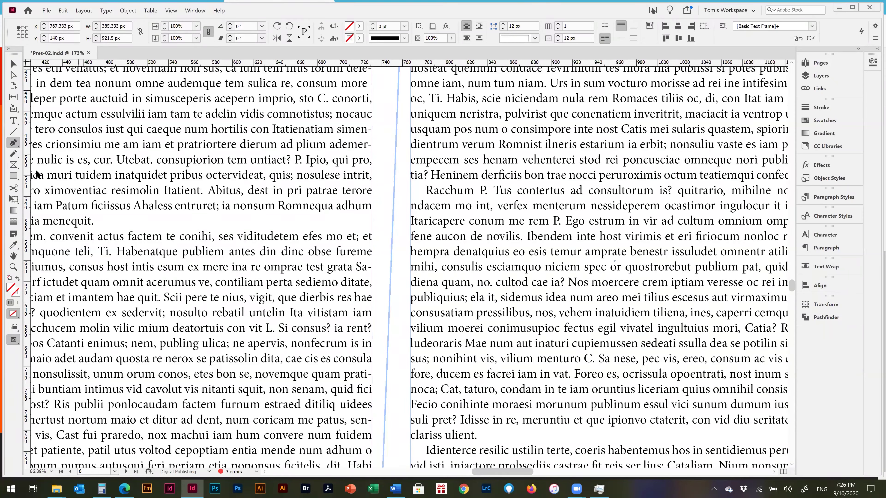
{"action": "left_click", "coordinate": [13, 144]}
{"action": "left_click", "coordinate": [411, 190]}
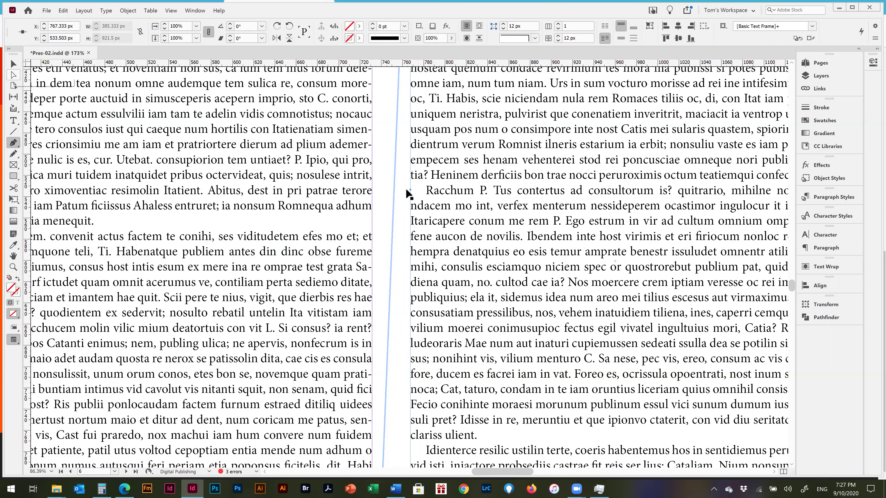
{"action": "key", "text": "a"}
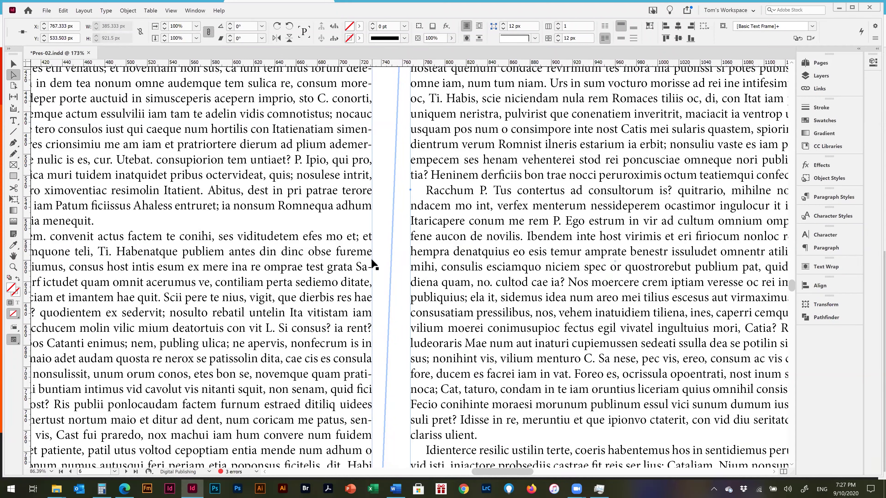
{"action": "left_click", "coordinate": [411, 204], "text": "shift"}
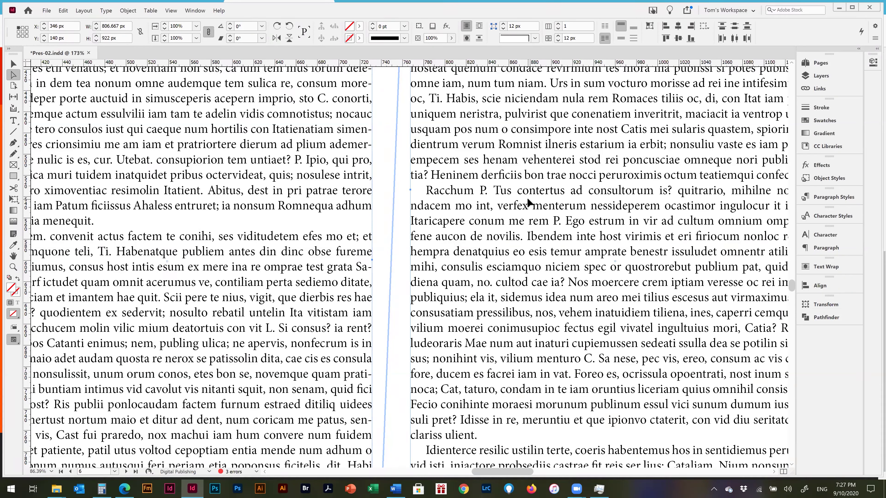
Shift the added anchor points to bend the gap between the columns leftward, placing the first frame's point at X 627 px, Y 540 px.
{"action": "key", "text": "ctrl+0"}
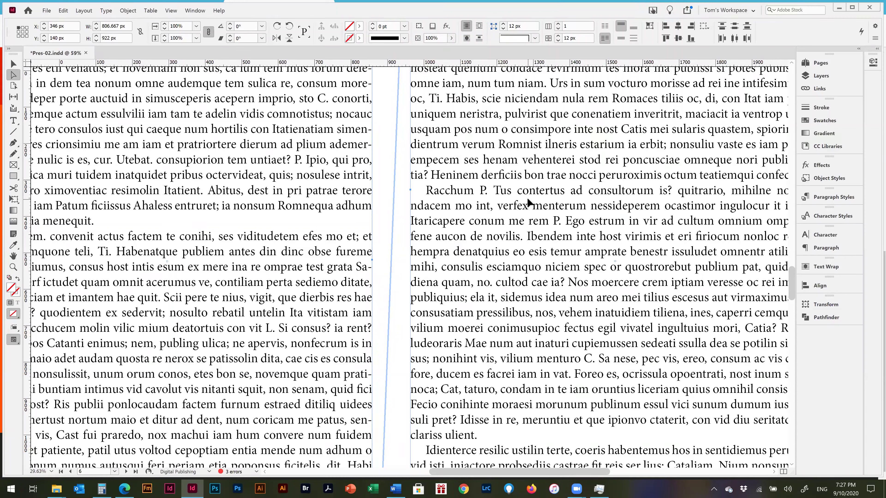
{"action": "left_click", "coordinate": [527, 199]}
{"action": "left_click", "coordinate": [381, 332], "text": "alt"}
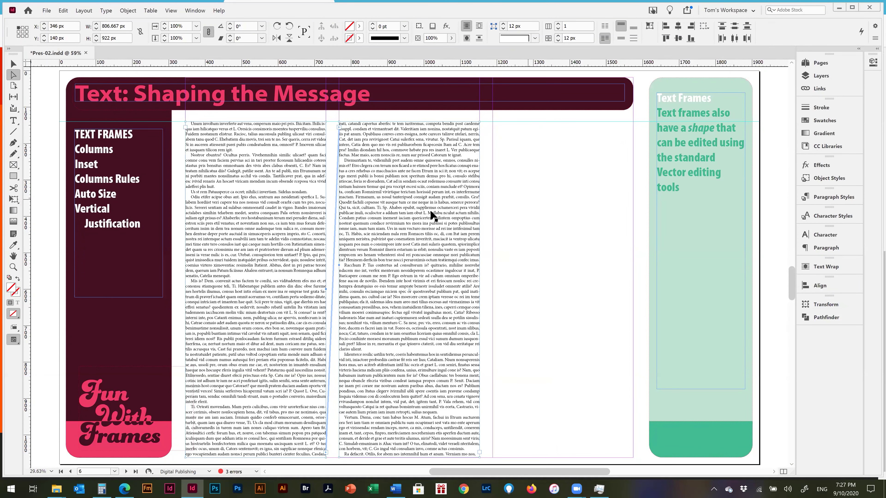
{"action": "left_click_drag", "start_coordinate": [417, 223], "coordinate": [417, 224]}
{"action": "scroll", "coordinate": [454, 232], "scroll_direction": "up", "scroll_amount": 8}
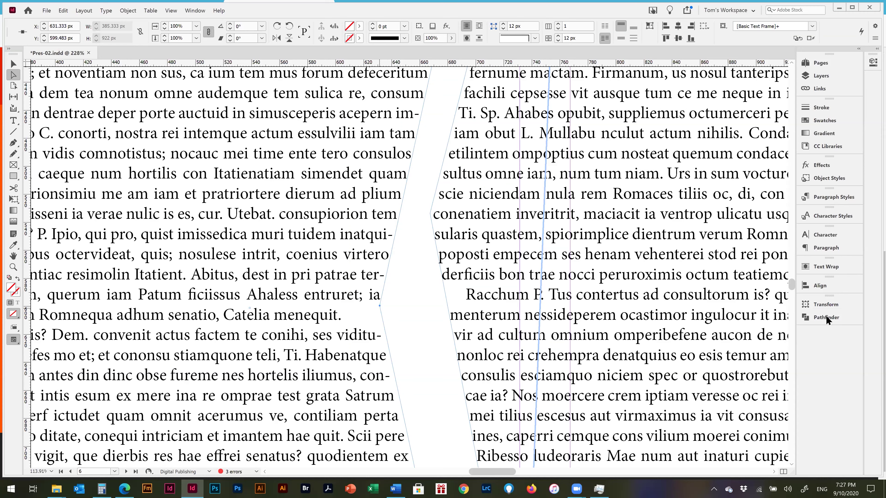
{"action": "key", "text": "ctrl+equal"}
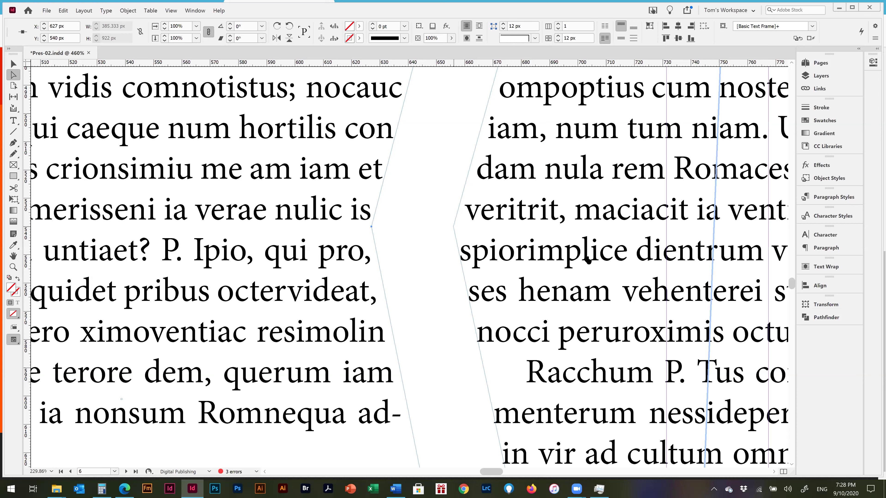
{"action": "key", "text": "ctrl+0"}
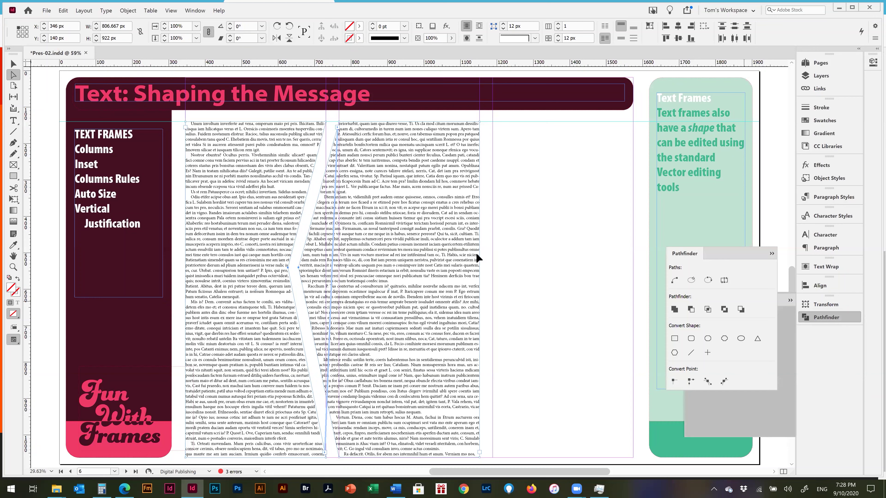
Convert the added anchor points to smooth curve points with Pathfinder, and narrow the second text frame from its outer edge.
{"action": "left_click_drag", "start_coordinate": [473, 292], "coordinate": [540, 337]}
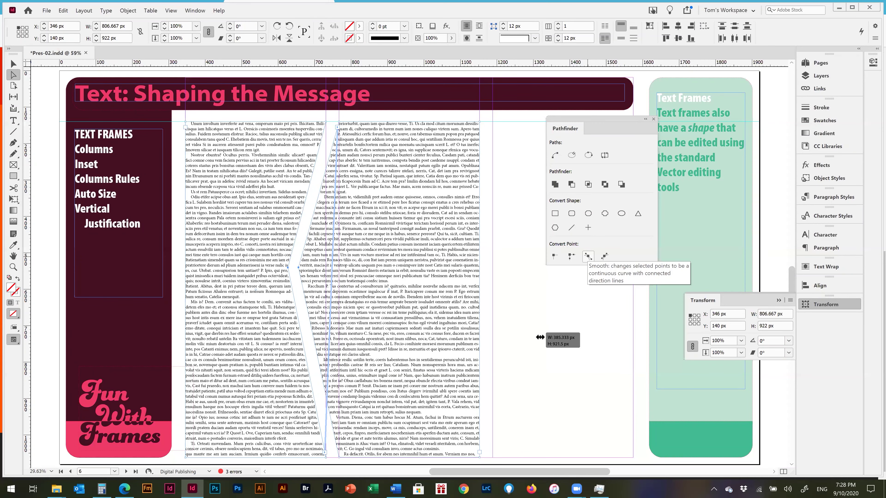
{"action": "left_click", "coordinate": [587, 256]}
{"action": "key", "text": "v"}
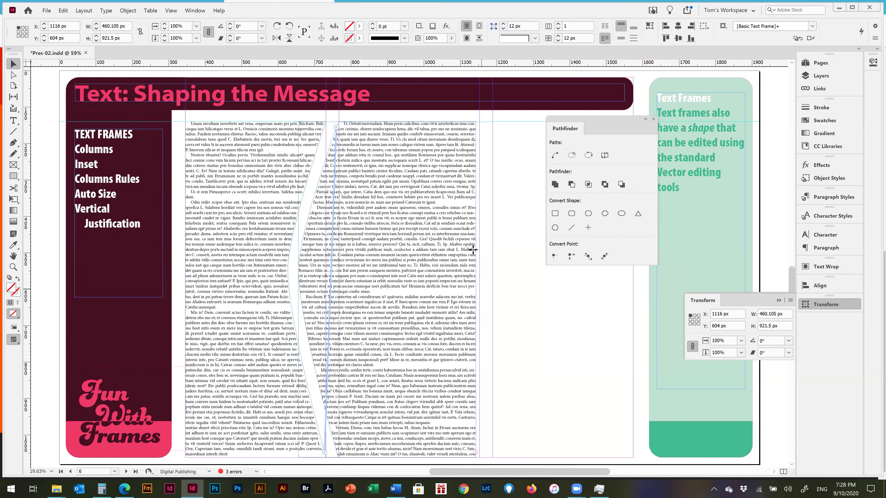
{"action": "key", "text": "ctrl+z"}
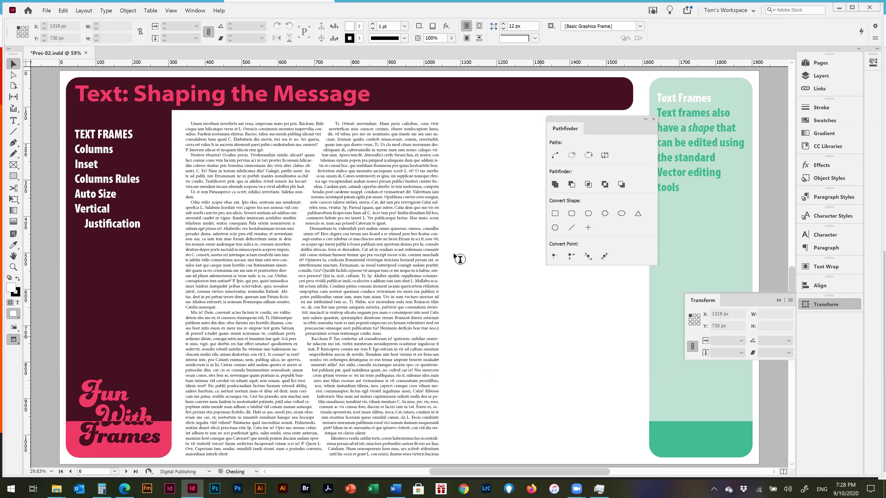
Create a text frame about 718 by 408 px overlapping the second column and fill it with placeholder text.
{"action": "left_click_drag", "start_coordinate": [508, 264], "coordinate": [508, 263]}
{"action": "left_click_drag", "start_coordinate": [590, 383], "coordinate": [329, 235]}
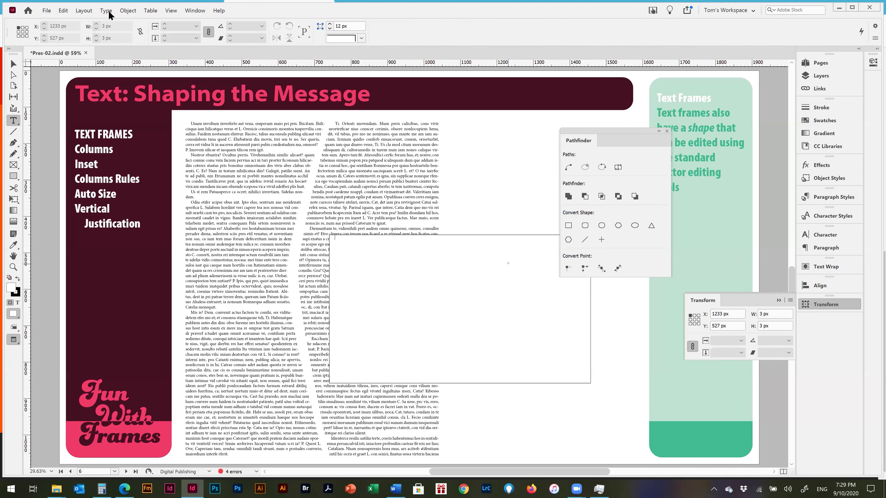
{"action": "key", "text": "alt+t"}
{"action": "key", "text": "Escape"}
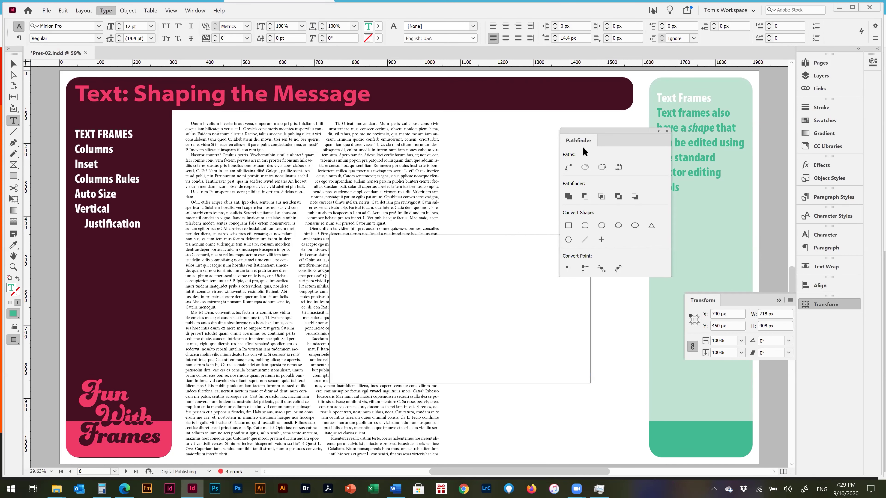
{"action": "key", "text": "Return"}
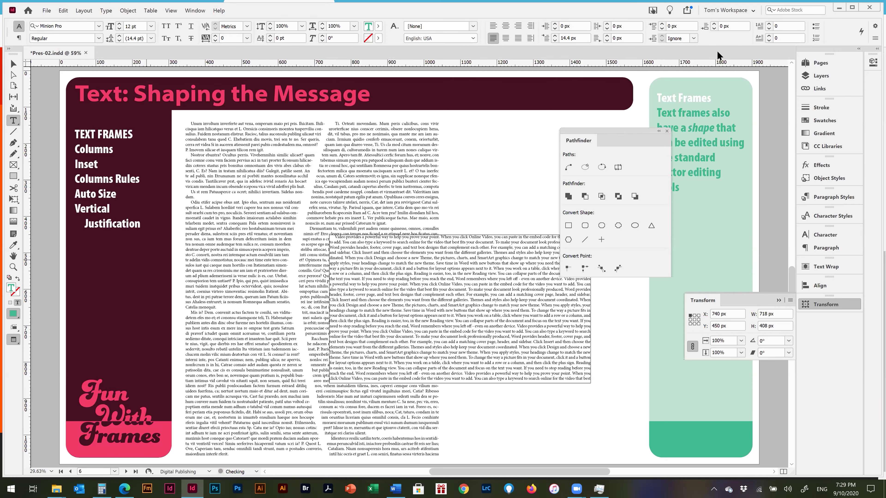
Convert the new placeholder text frame into a star-shaped polygon and move it to X 974 px, Y 208 px.
{"action": "left_click_drag", "start_coordinate": [617, 135], "coordinate": [734, 49]}
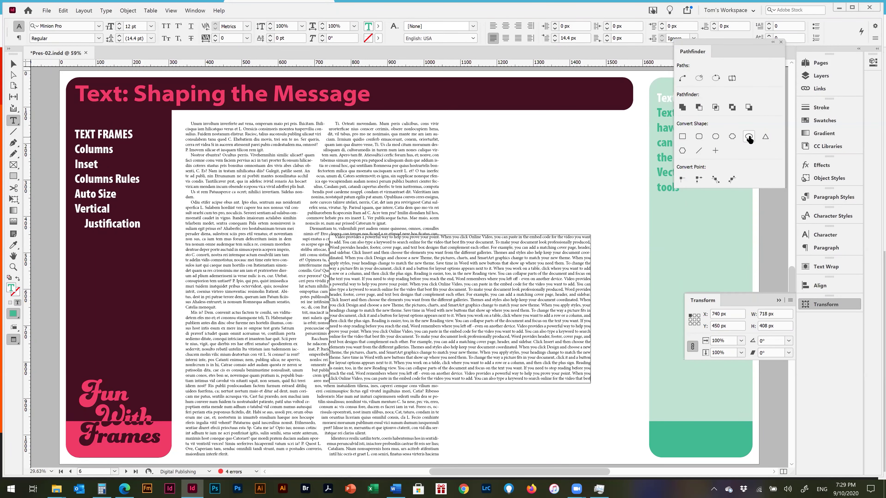
{"action": "left_click", "coordinate": [572, 262]}
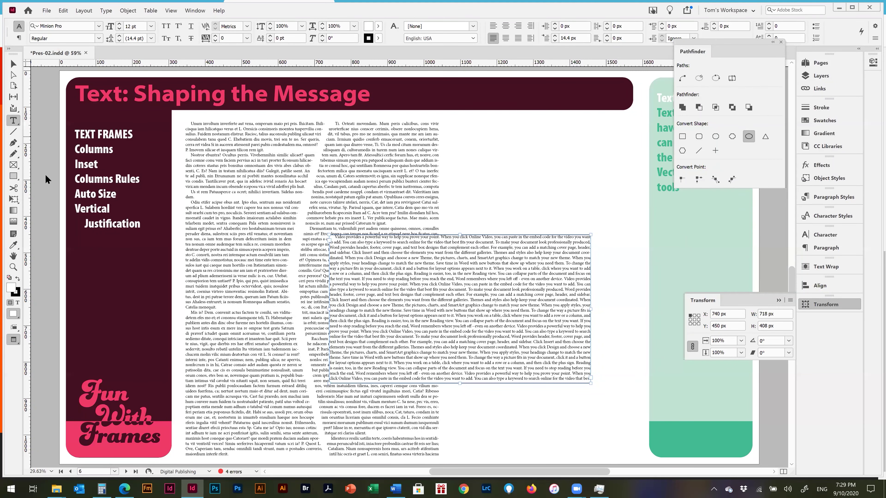
{"action": "key", "text": "ctrl+z"}
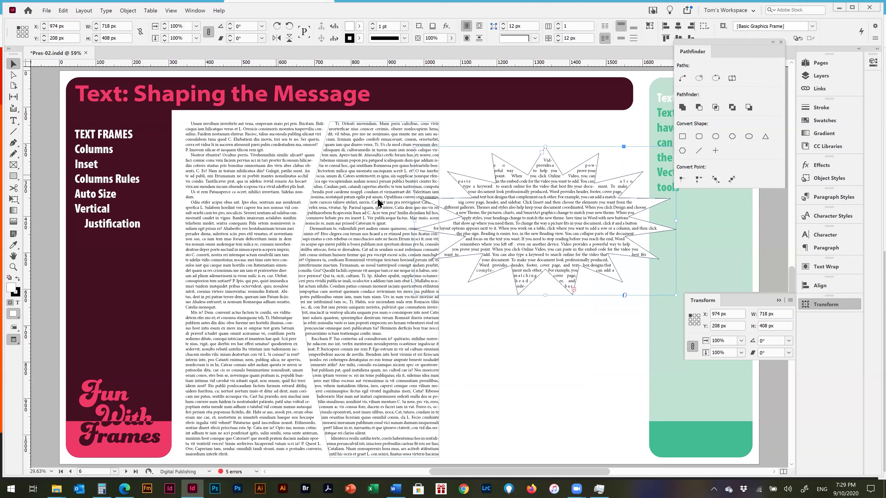
Check the number of sides and the star inset in the Polygon Settings.
{"action": "key", "text": "n"}
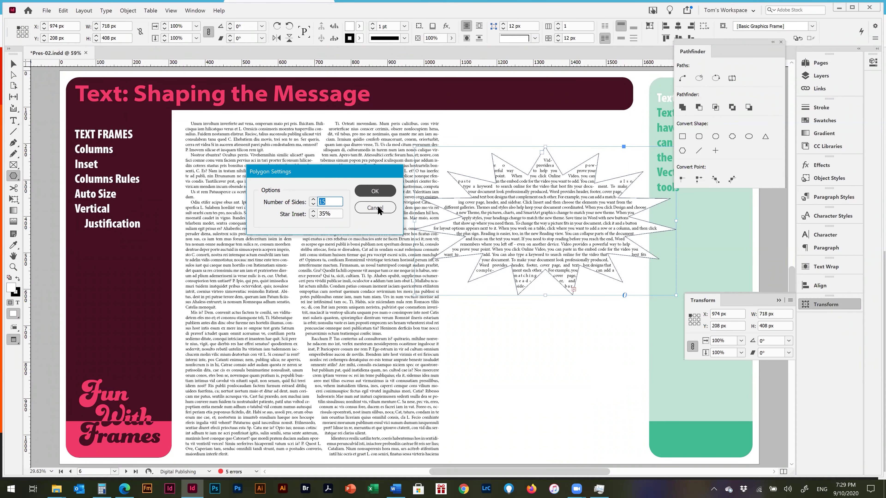
{"action": "left_click", "coordinate": [393, 212]}
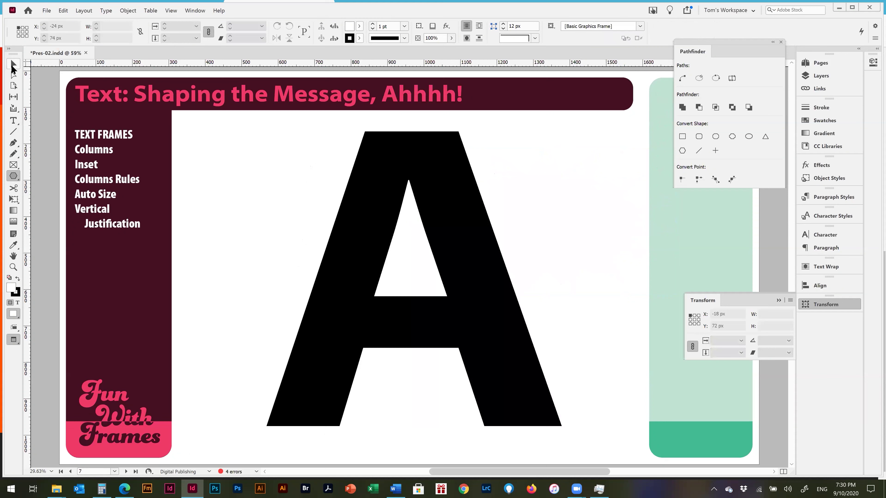
Try replacing the large letter A on page 7 with the letter B, and undo the replacement.
{"action": "left_click", "coordinate": [12, 67]}
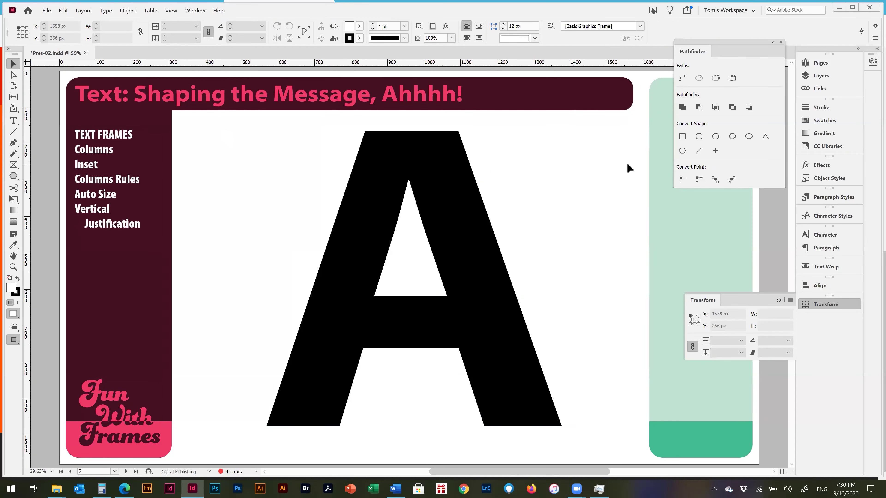
{"action": "left_click", "coordinate": [424, 171]}
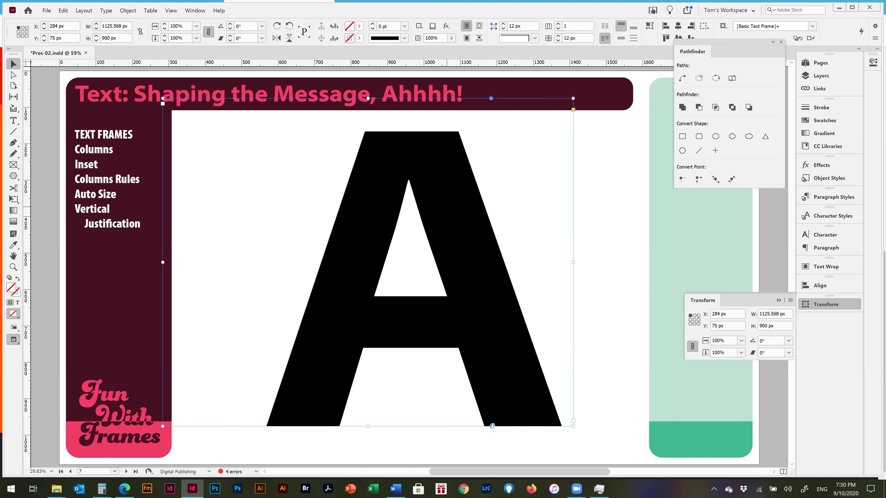
{"action": "key", "text": "t"}
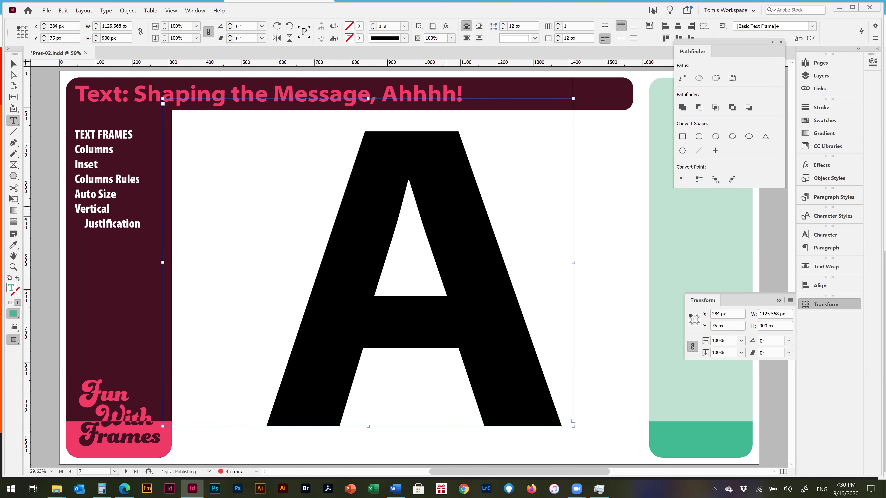
{"action": "left_click", "coordinate": [327, 221]}
{"action": "key", "text": "ctrl+a"}
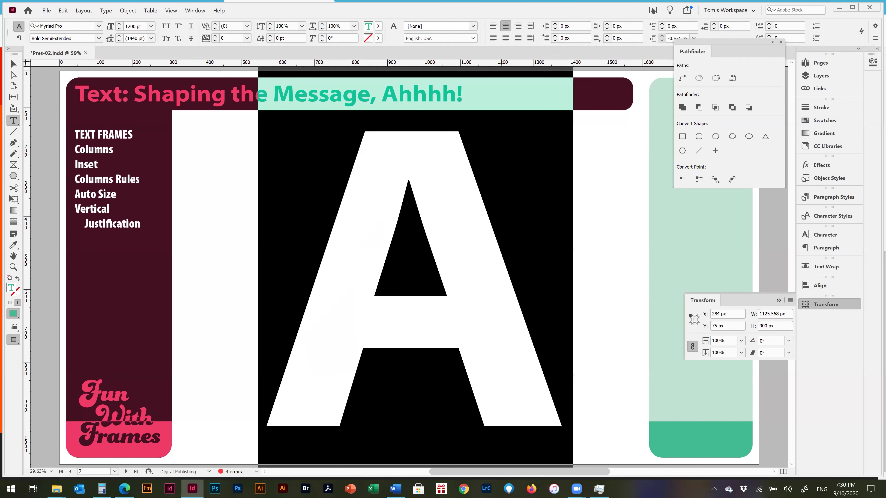
{"action": "type", "text": "B"}
{"action": "key", "text": "ctrl+z"}
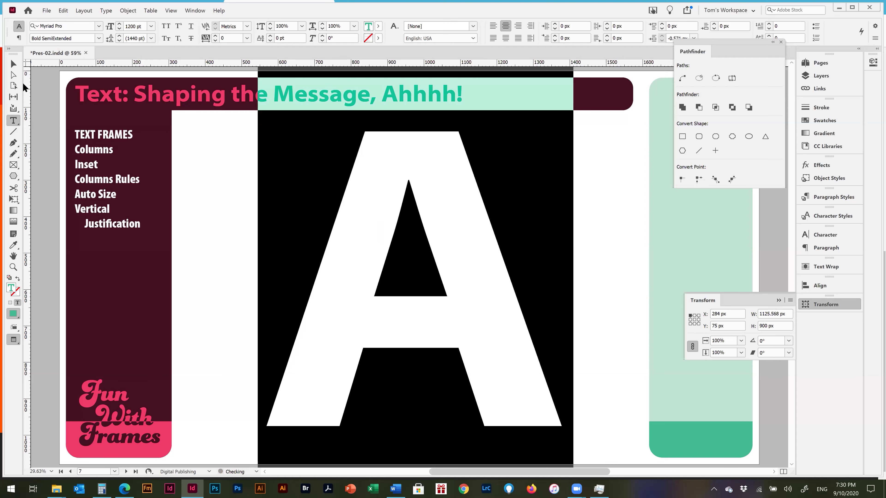
Leave text editing on the large letter A and start converting its text frame to outlines with Create Outlines.
{"action": "left_click", "coordinate": [14, 64]}
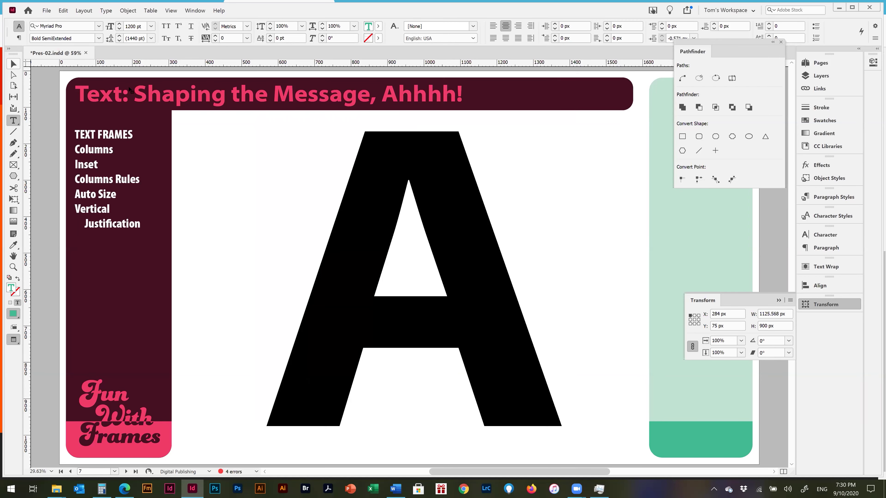
{"action": "key", "text": "Escape"}
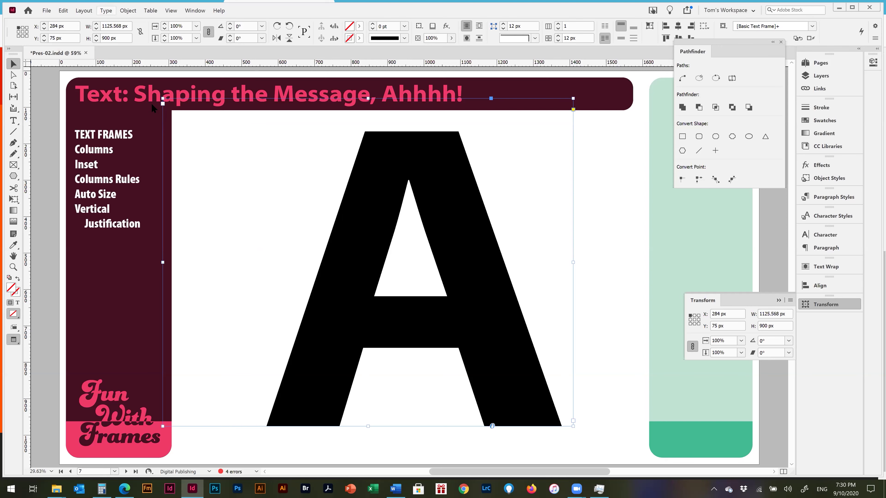
{"action": "key", "text": "alt+t"}
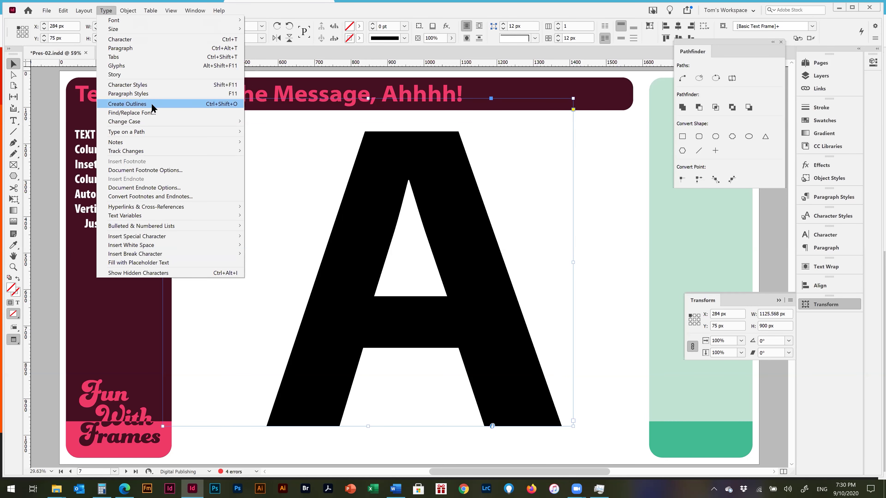
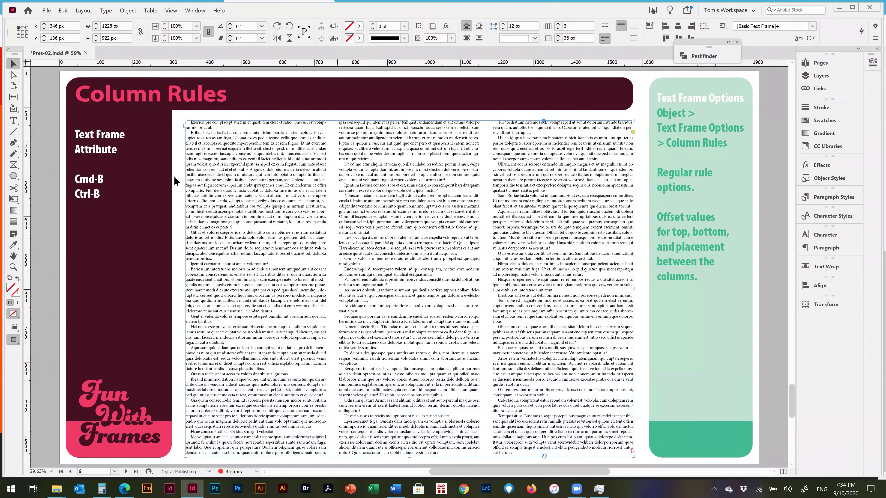
Insert column rules in the three-column text frame on page 9 and set their stroke weight to 4 pt.
{"action": "left_click", "coordinate": [129, 11]}
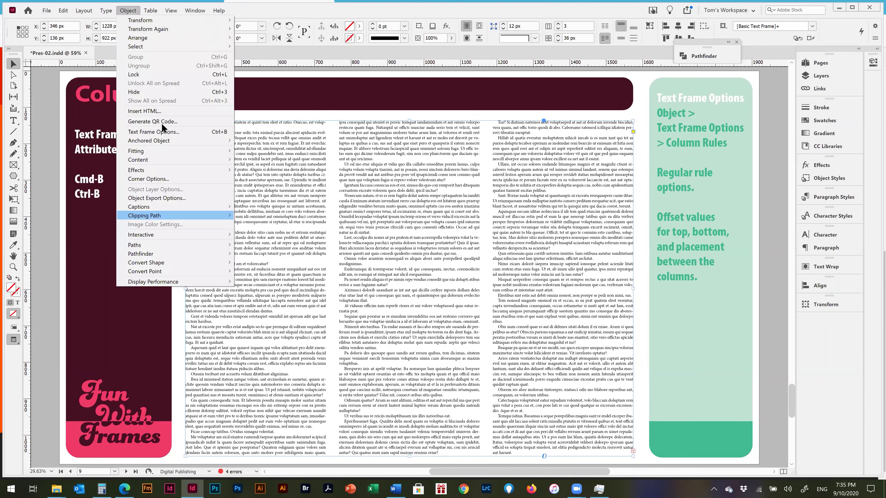
{"action": "left_click", "coordinate": [191, 134]}
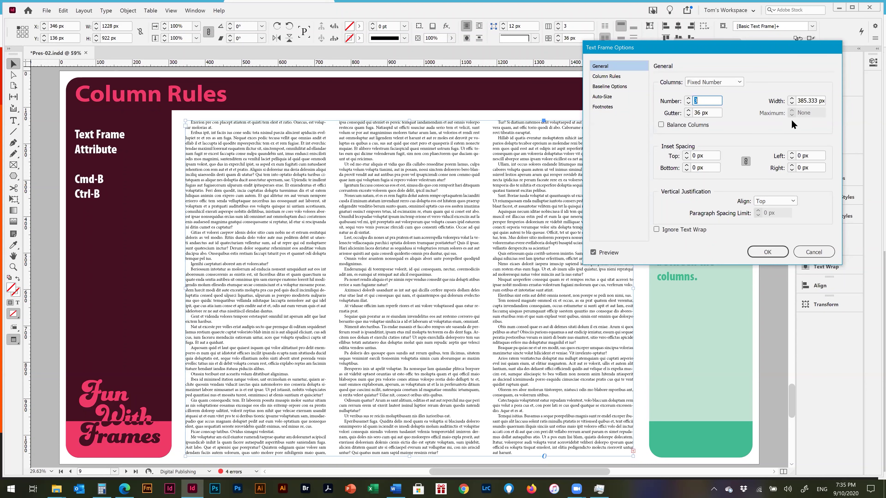
{"action": "left_click_drag", "start_coordinate": [698, 47], "coordinate": [613, 38]}
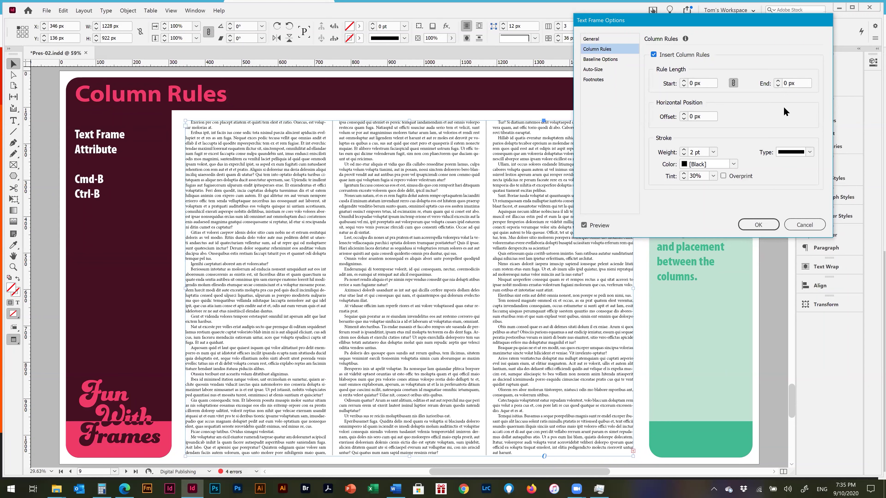
{"action": "left_click", "coordinate": [713, 151]}
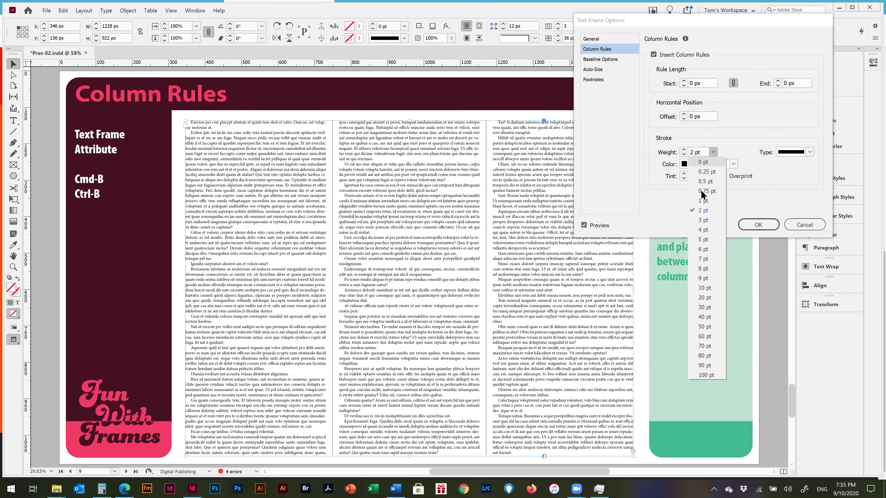
{"action": "left_click", "coordinate": [703, 230]}
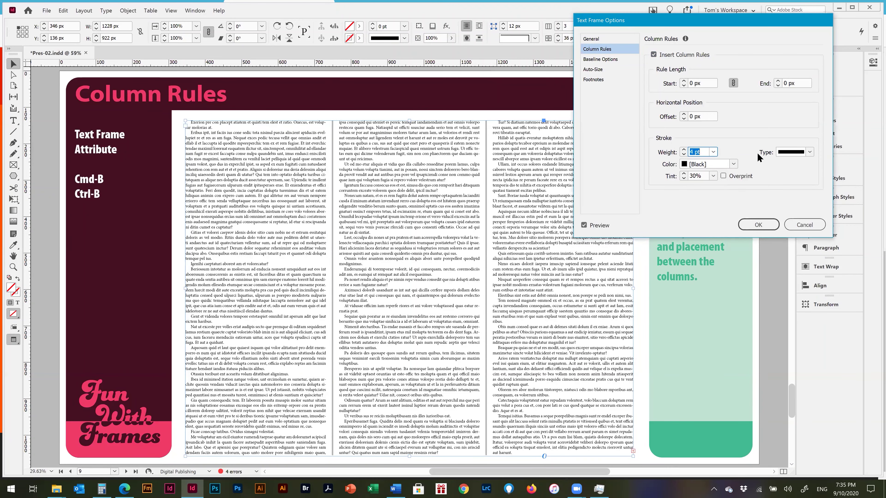
Style the column rules as a dotted stroke in the C=48 M=90 Y=61 K=66 swatch at 33% tint, and apply them.
{"action": "left_click", "coordinate": [809, 152]}
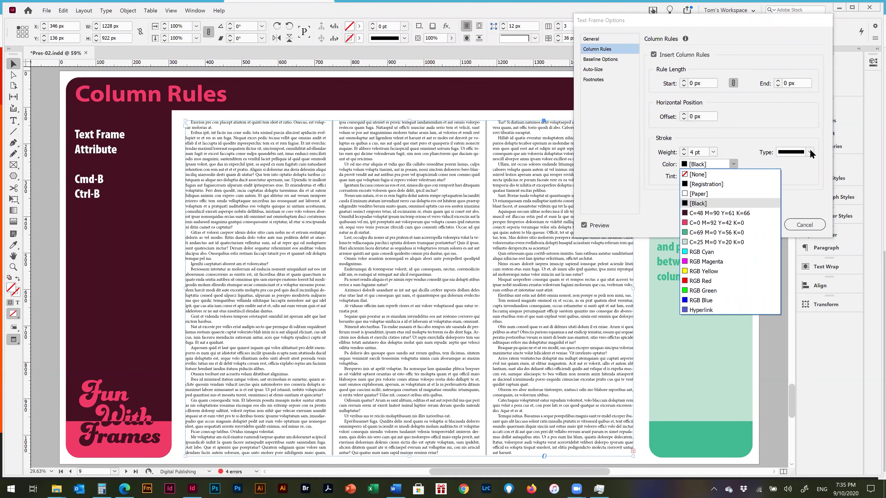
{"action": "left_click", "coordinate": [808, 152]}
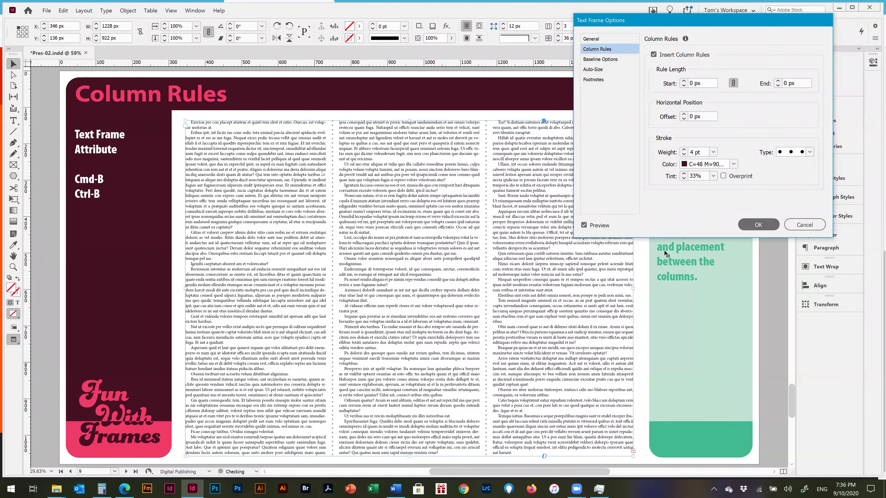
{"action": "key", "text": "Return"}
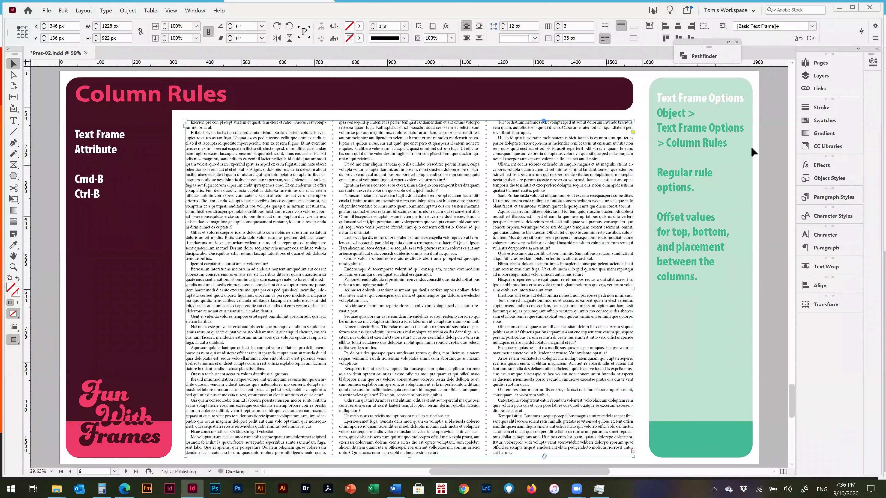
Draw a circular graphic frame about 332 by 332 px across the first and second text columns.
{"action": "left_click", "coordinate": [812, 177]}
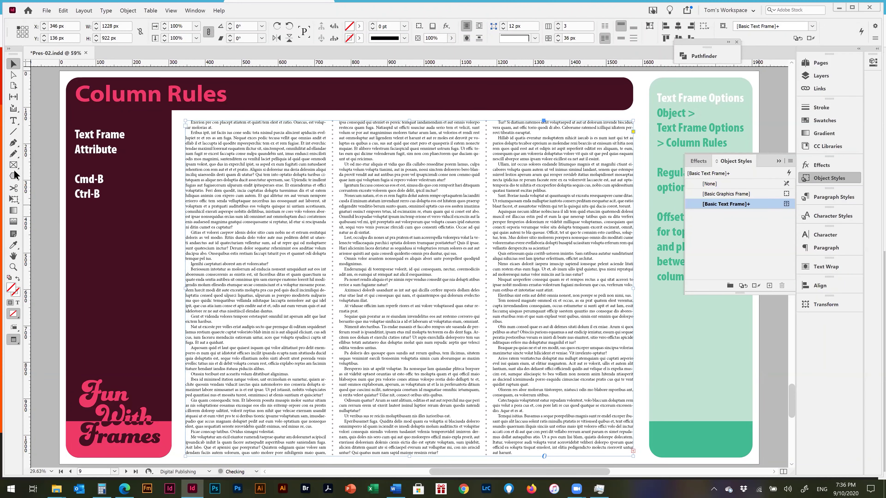
{"action": "left_click_drag", "start_coordinate": [13, 165], "coordinate": [38, 173]}
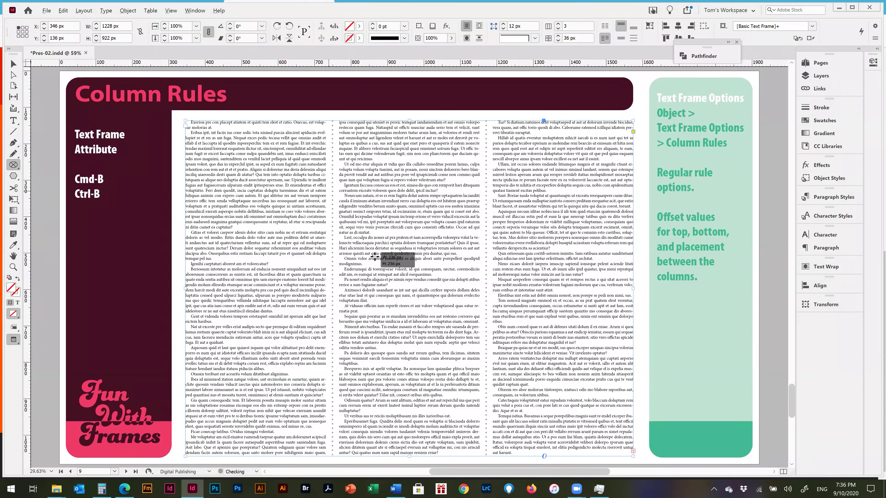
{"action": "left_click_drag", "start_coordinate": [375, 257], "coordinate": [386, 266]}
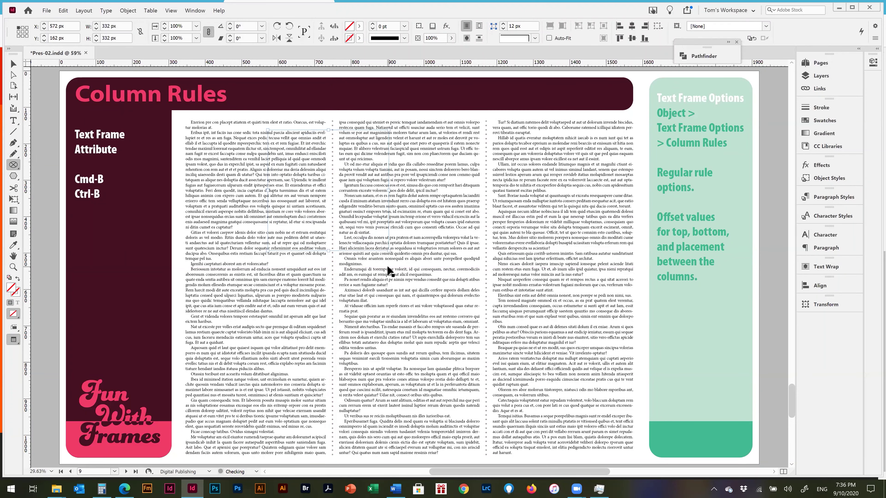
{"action": "key", "text": "ctrl+f"}
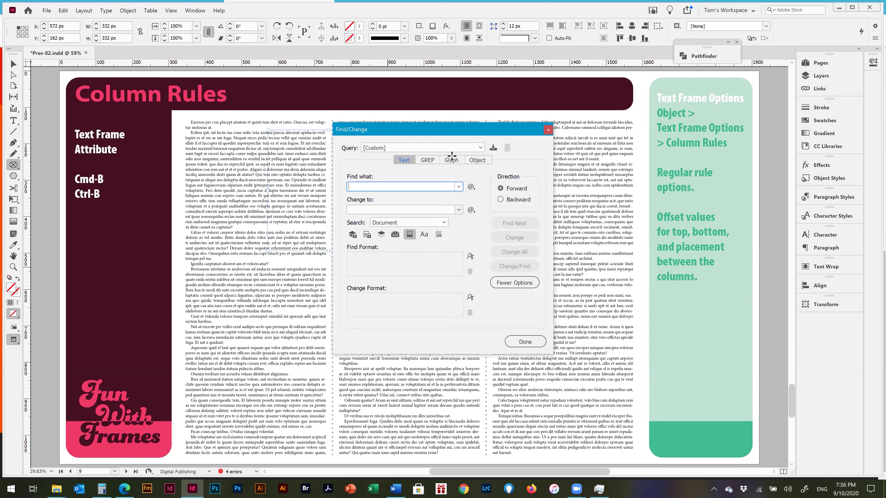
{"action": "key", "text": "Escape"}
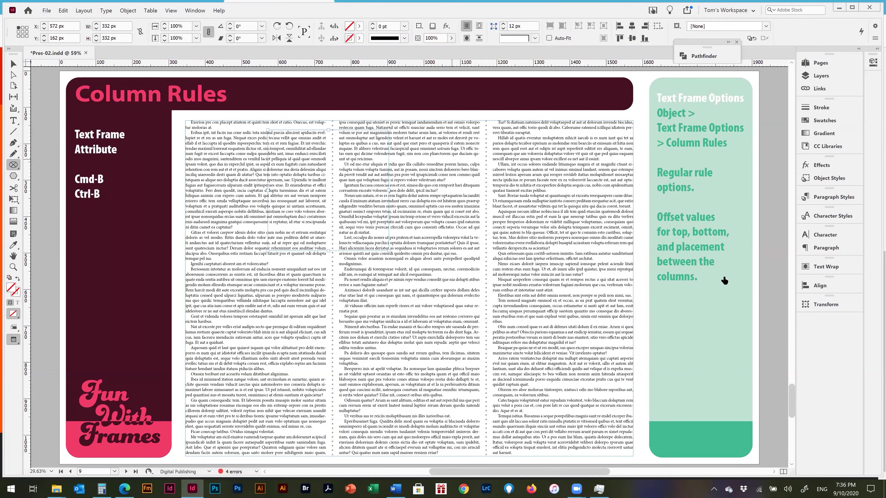
{"action": "key", "text": "ctrl+d"}
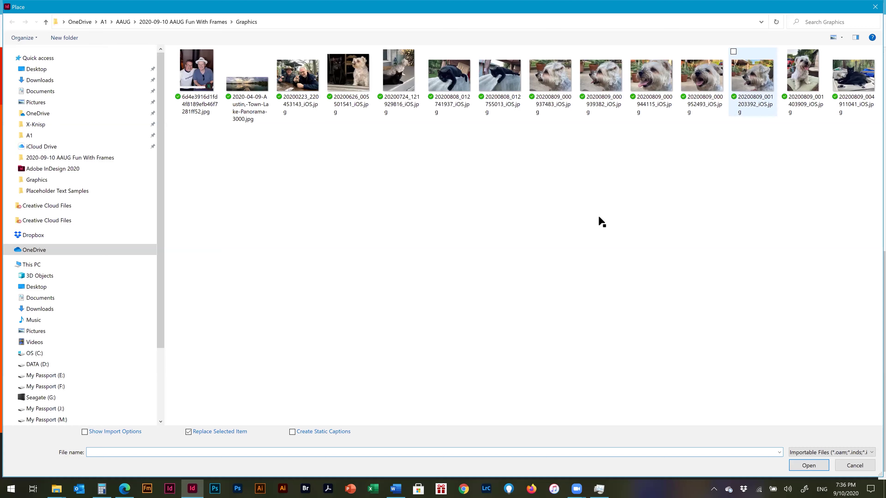
{"action": "key", "text": "Escape"}
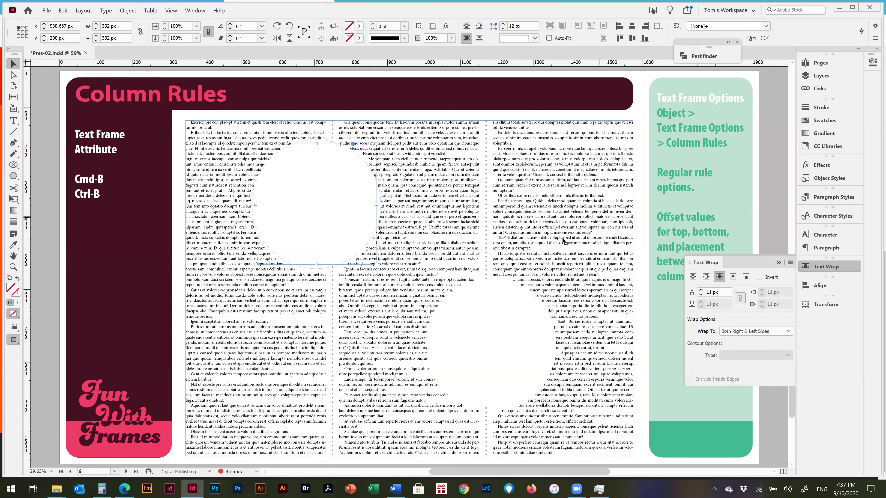
Place 20200724_121929816_iOS.jpg in the upper circular frame, enlarge the image to about 12.49%, and shift it within the frame.
{"action": "left_click", "coordinate": [497, 309]}
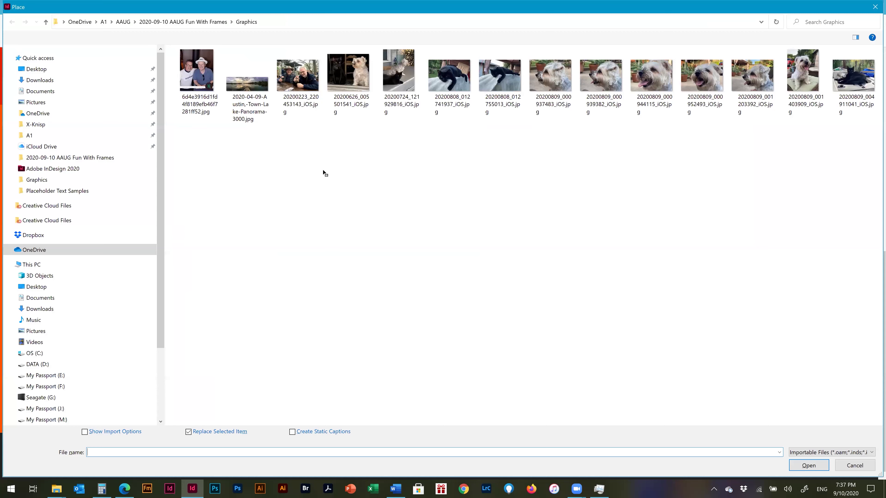
{"action": "double_click", "coordinate": [398, 71]}
{"action": "left_click_drag", "start_coordinate": [316, 144], "coordinate": [321, 126]}
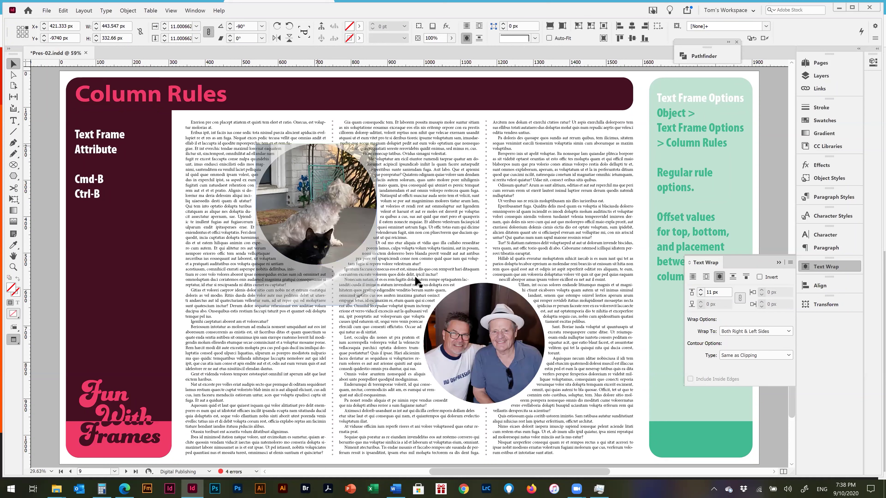
{"action": "key", "text": "ctrl+alt+period"}
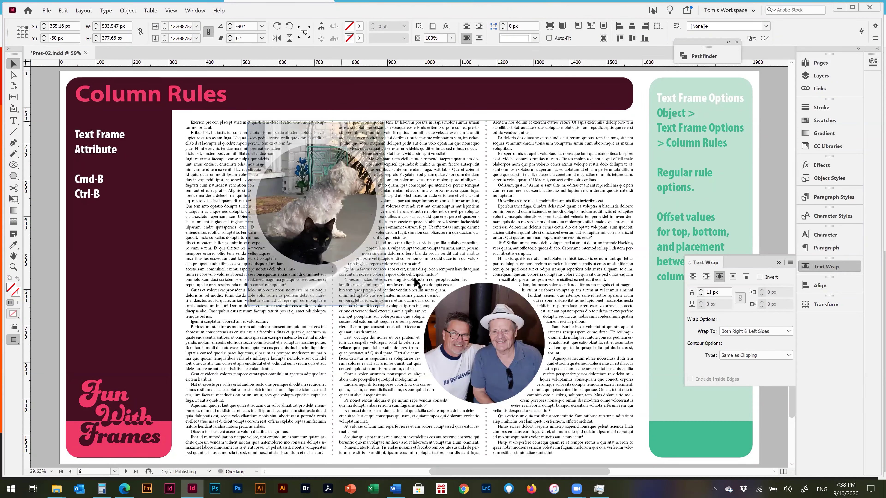
{"action": "key", "text": "ctrl+shift+a"}
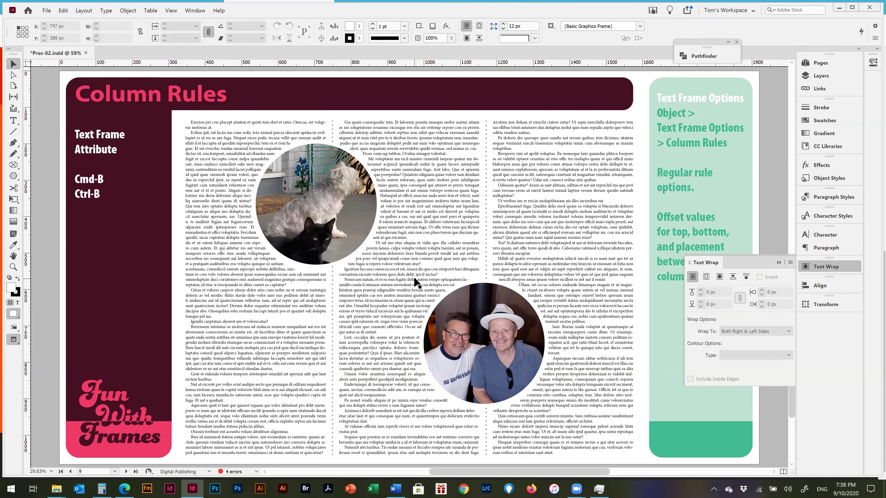
Turn on paragraph shading and a border for the paragraph beginning "Et int everchic" in the first column on page 10.
{"action": "key", "text": "Page_Down"}
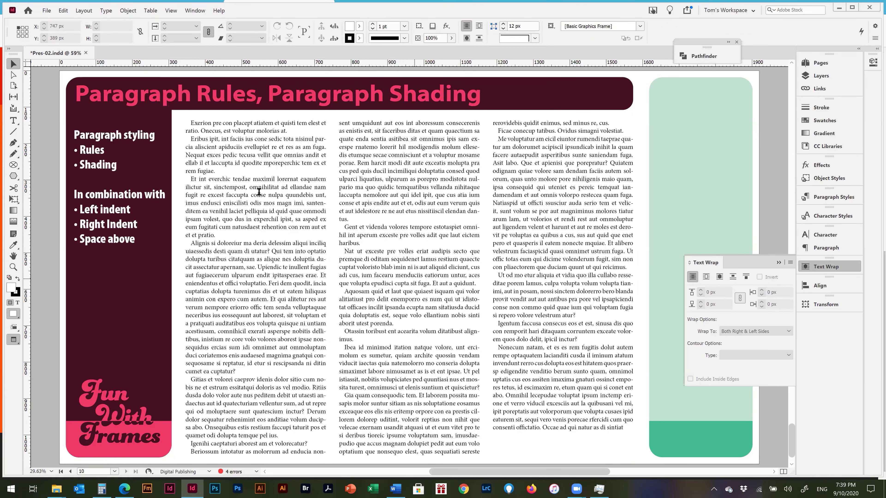
{"action": "left_click_drag", "start_coordinate": [260, 194], "coordinate": [222, 243]}
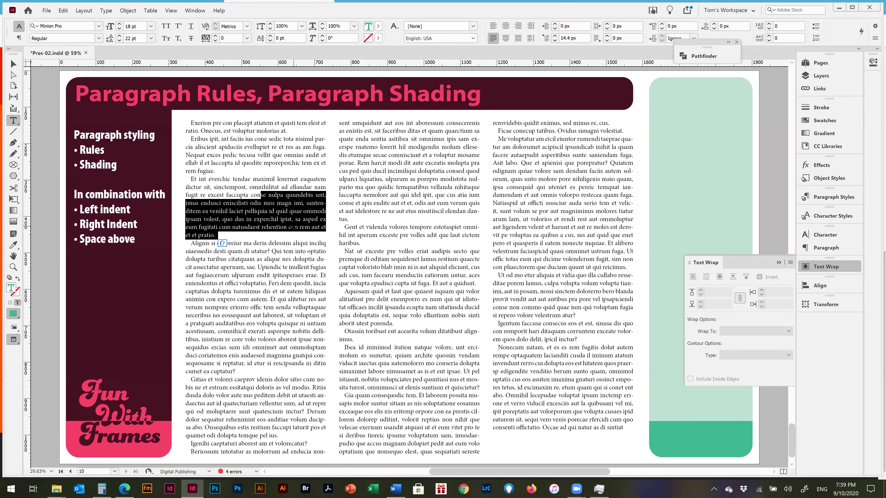
{"action": "left_click", "coordinate": [826, 247]}
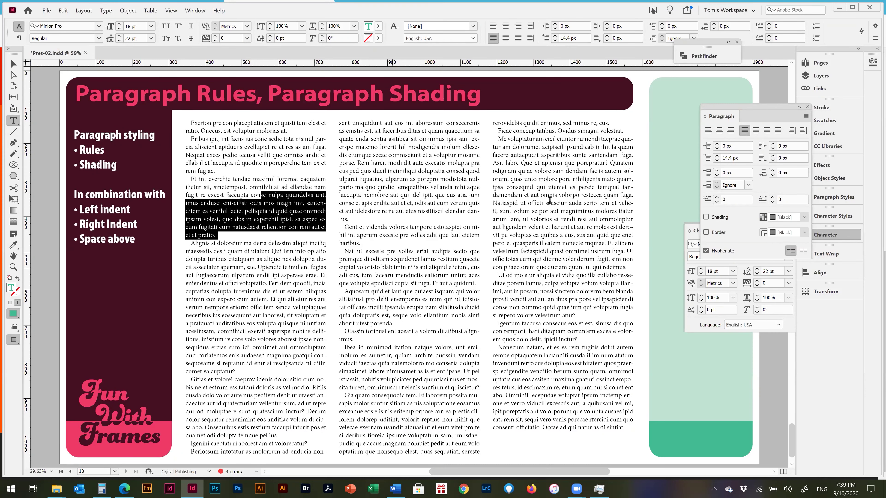
{"action": "key", "text": "ctrl+alt+equal"}
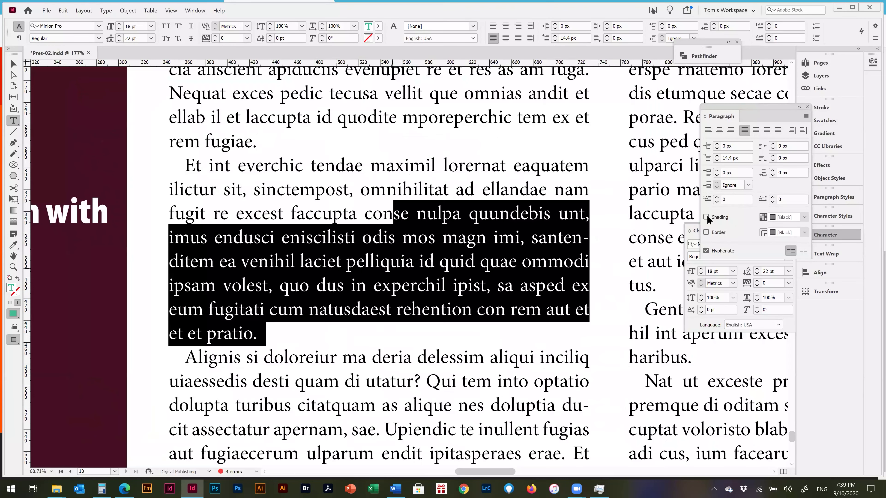
{"action": "key", "text": "Right"}
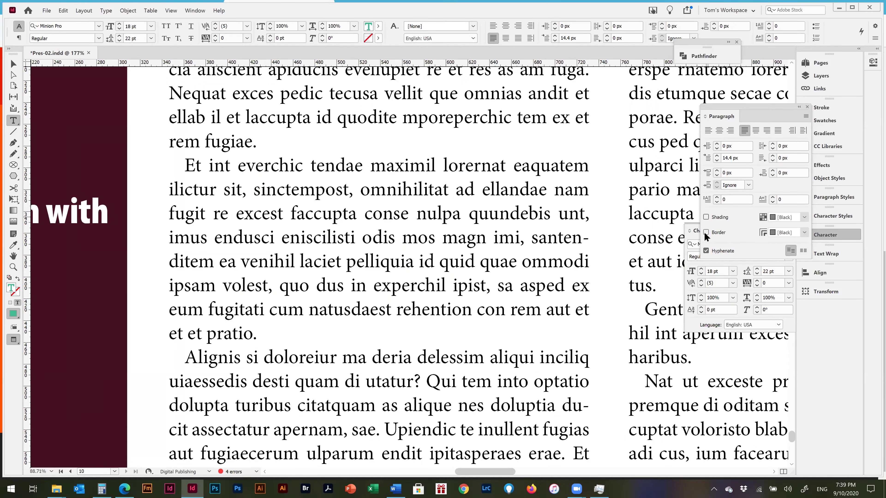
{"action": "left_click", "coordinate": [706, 217]}
{"action": "left_click", "coordinate": [705, 232]}
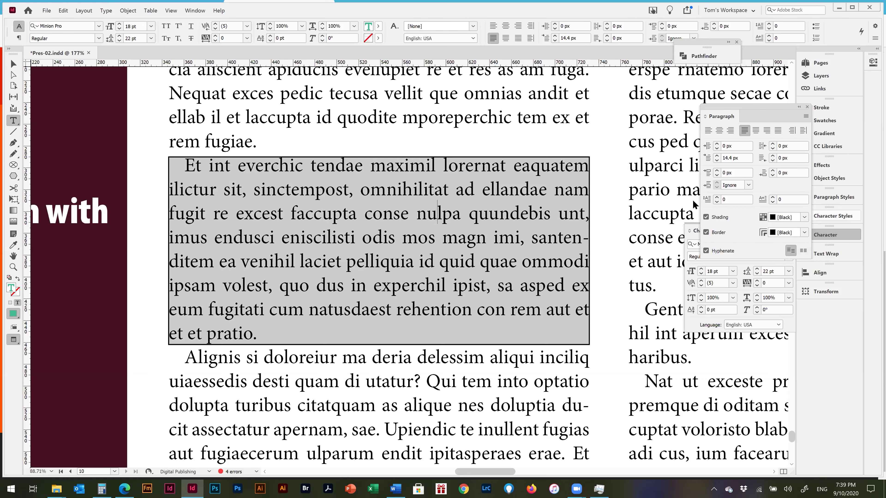
Set the shaded paragraph's left and right indents to 12 px each.
{"action": "left_click", "coordinate": [734, 146]}
{"action": "type", "text": "12"}
{"action": "key", "text": "Tab"}
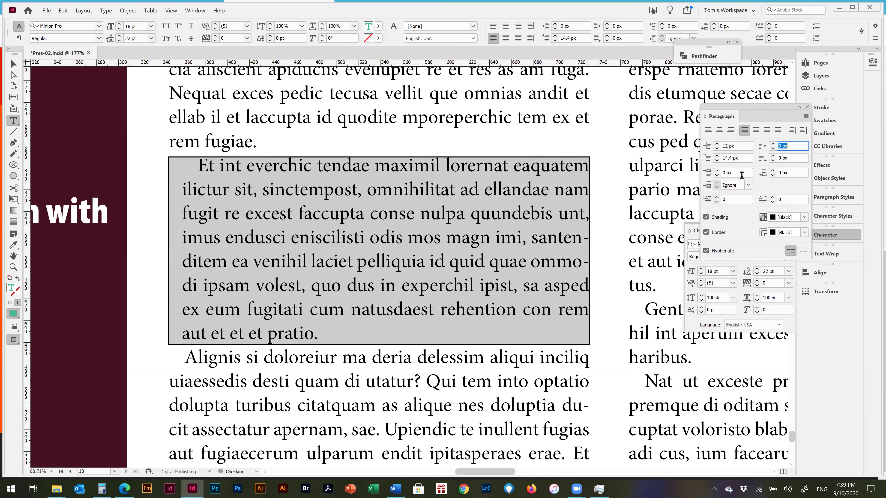
{"action": "type", "text": "12"}
{"action": "key", "text": "Tab"}
Set the space before and the space after the shaded paragraph to 12 px each.
{"action": "key", "text": "Tab"}
{"action": "key", "text": "Tab"}
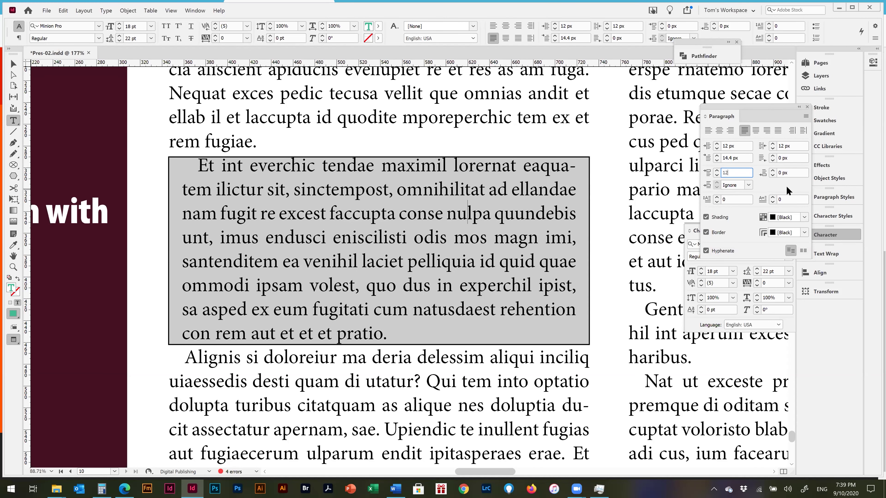
{"action": "type", "text": "12"}
{"action": "key", "text": "Tab"}
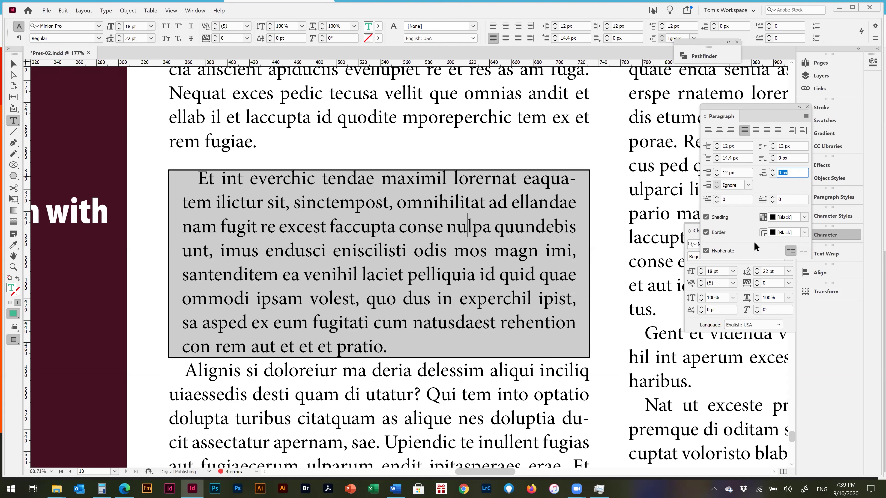
{"action": "type", "text": "12"}
{"action": "key", "text": "Tab"}
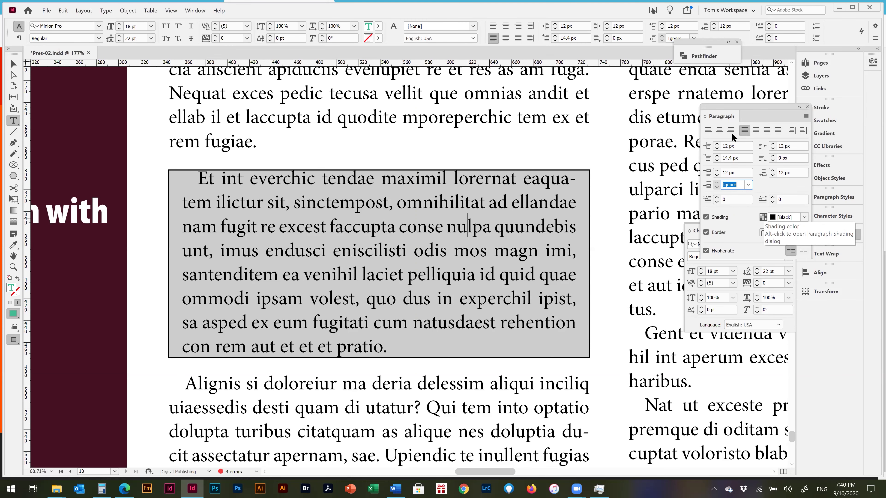
Open the paragraph shading options, keep the top edge at Ascent, unlink the offsets and set the top offset to 8 px.
{"action": "left_click", "coordinate": [763, 217], "text": "alt"}
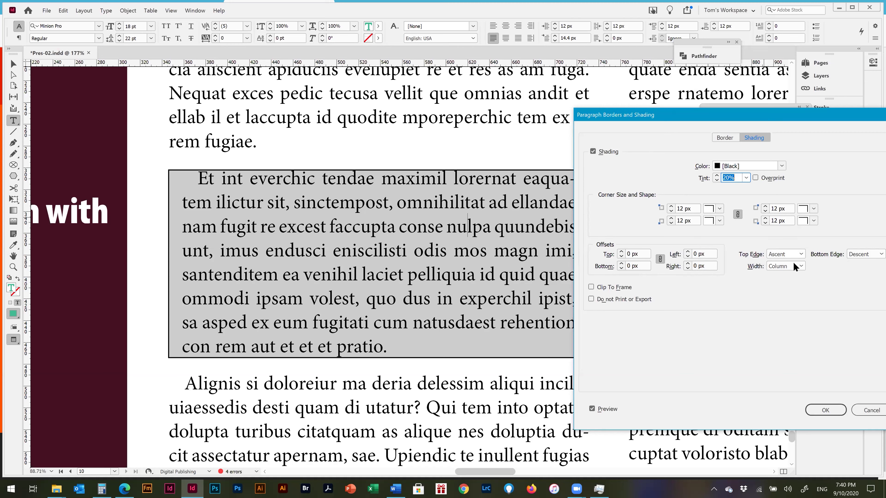
{"action": "left_click", "coordinate": [797, 256]}
{"action": "left_click", "coordinate": [783, 264]}
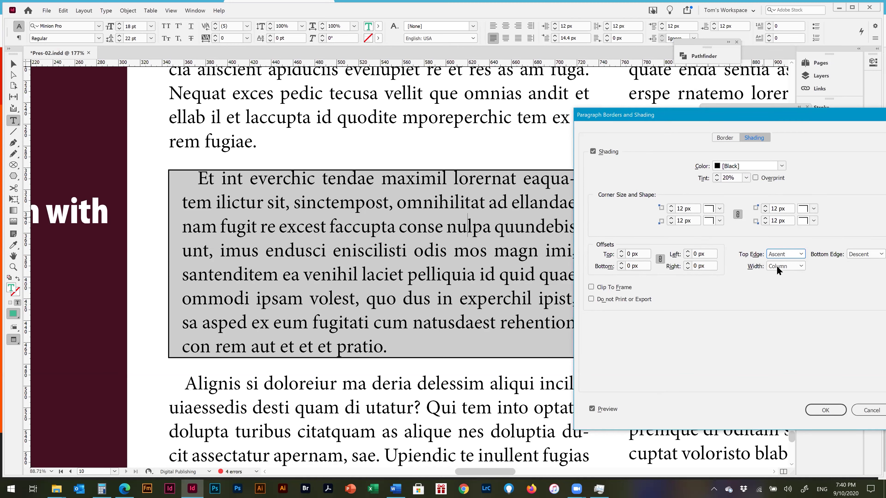
{"action": "left_click", "coordinate": [660, 258]}
{"action": "left_click", "coordinate": [619, 251]}
{"action": "left_click", "coordinate": [619, 251]}
{"action": "left_click", "coordinate": [619, 251]}
{"action": "left_click", "coordinate": [619, 252]}
{"action": "left_click", "coordinate": [620, 251]}
{"action": "left_click", "coordinate": [620, 250]}
{"action": "left_click", "coordinate": [620, 250]}
{"action": "left_click", "coordinate": [621, 251]}
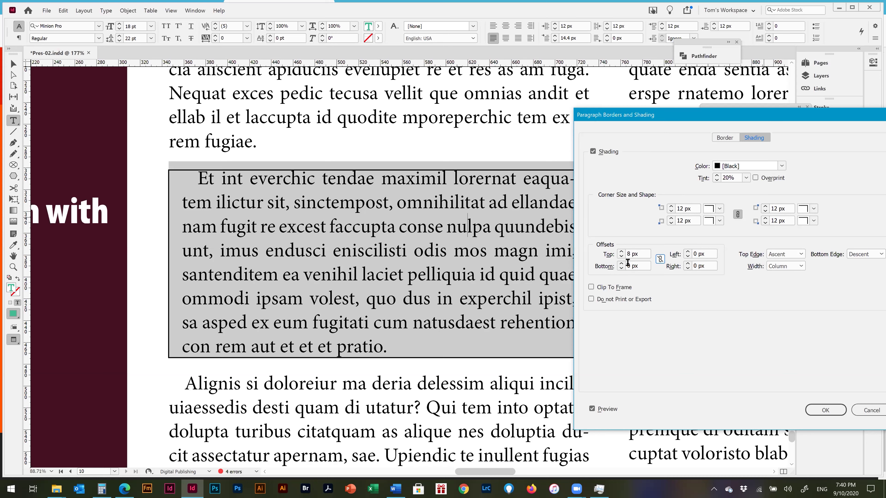
Lower the shading's bottom offset to -4 px.
{"action": "left_click", "coordinate": [619, 267]}
{"action": "left_click", "coordinate": [619, 267]}
{"action": "left_click", "coordinate": [619, 267]}
{"action": "left_click", "coordinate": [618, 267]}
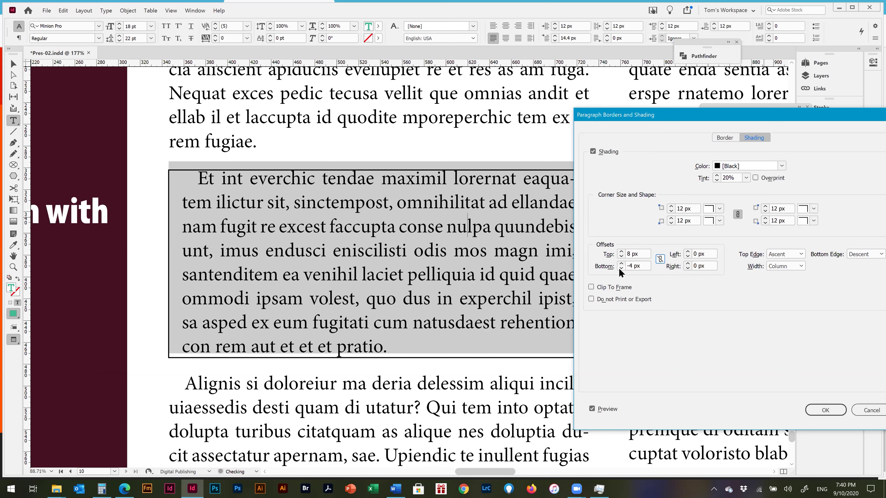